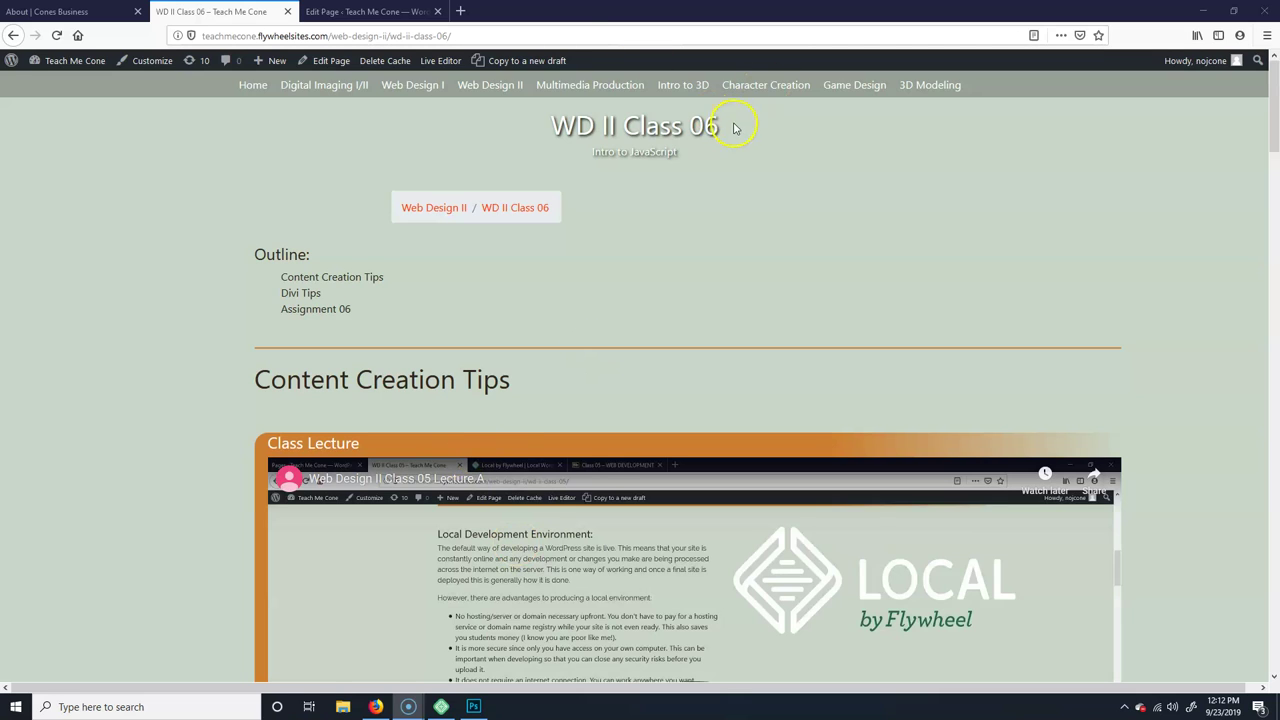
# Step: Highlight the class number in the title and 'Content Creation Tips' in the outline, then scroll to Assignment 06
pyautogui.moveTo(730, 126); pyautogui.dragTo(682, 125)
pyautogui.moveTo(279, 277); pyautogui.dragTo(384, 283)
pyautogui.click(337, 278)
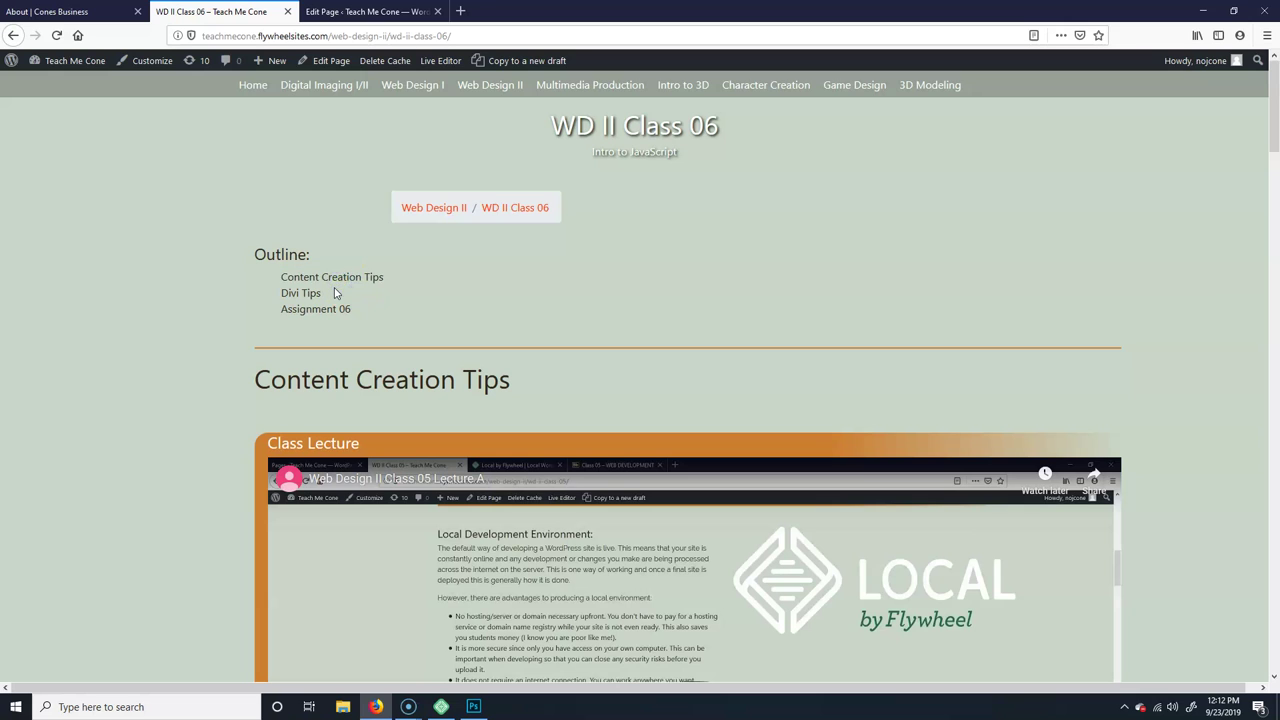
pyautogui.scroll(-15, 177, 329)
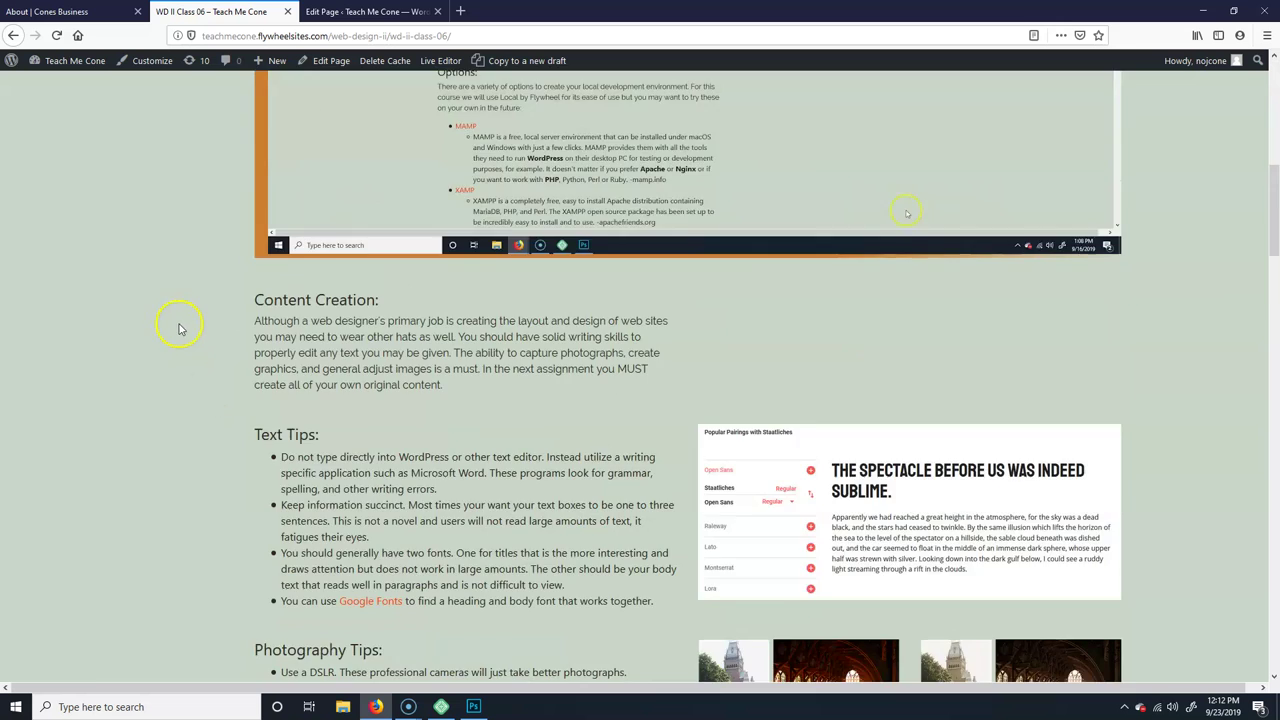
pyautogui.scroll(7, 180, 355)
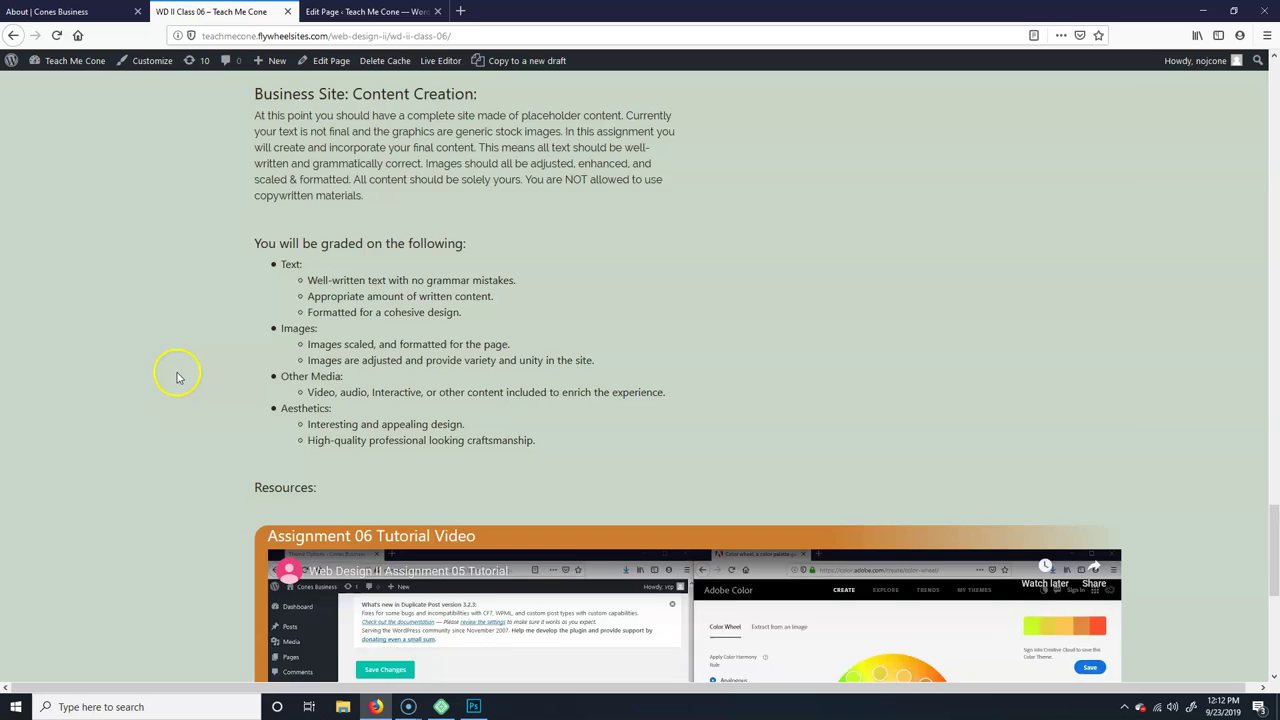
pyautogui.scroll(1, 180, 385)
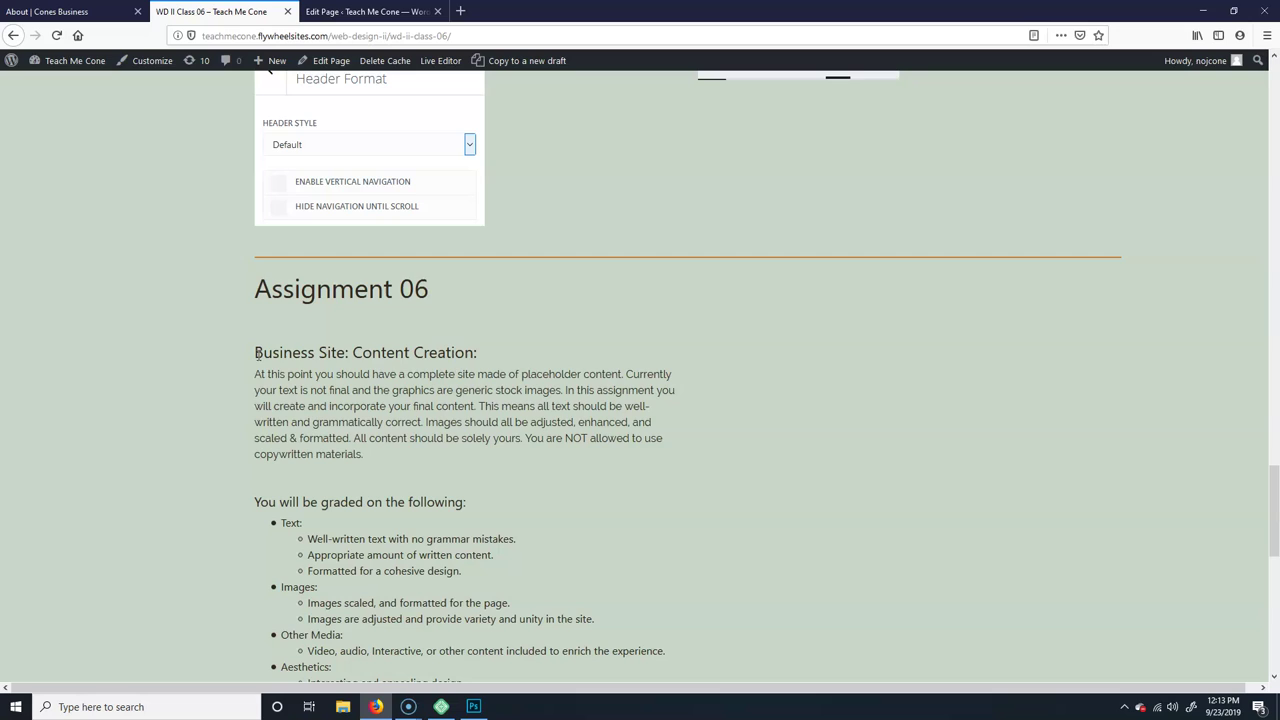
# Step: Highlight the Business Site: Content Creation heading and its brief paragraph
pyautogui.moveTo(257, 345); pyautogui.dragTo(689, 465)
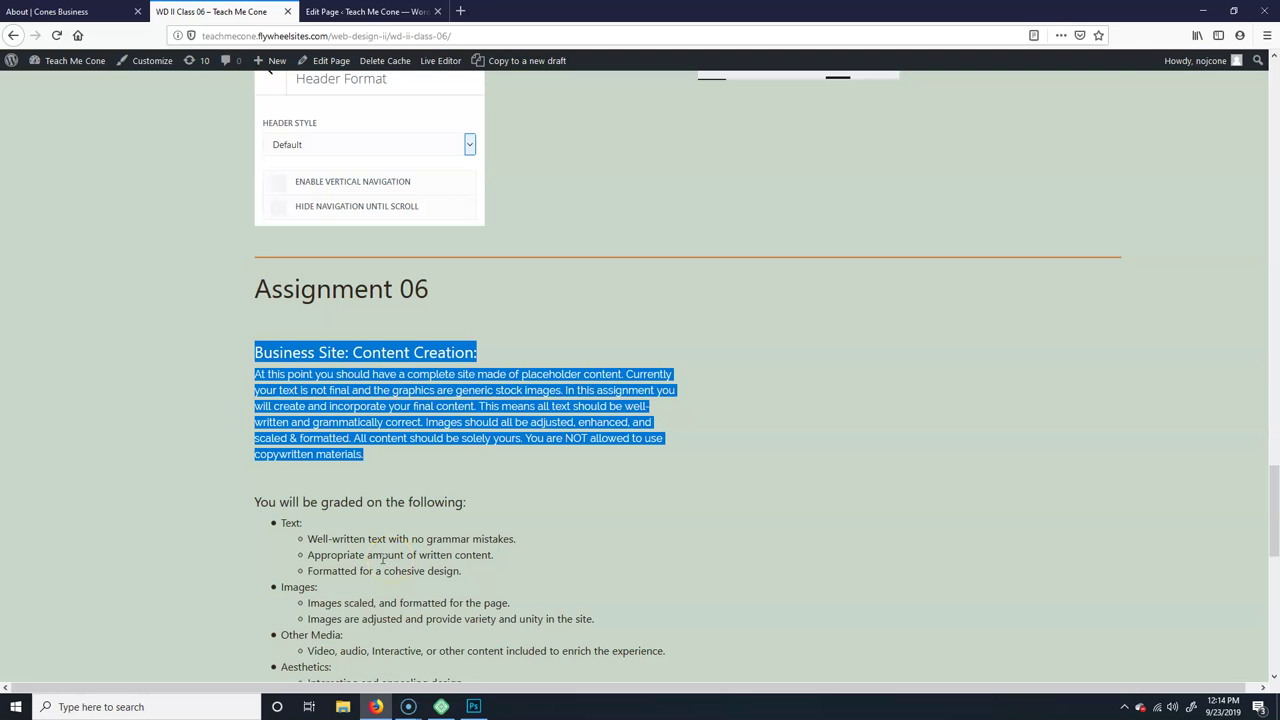
# Step: Scroll past the lecture video to the Content Creation paragraph and Text Tips list
pyautogui.scroll(15, 97, 551)
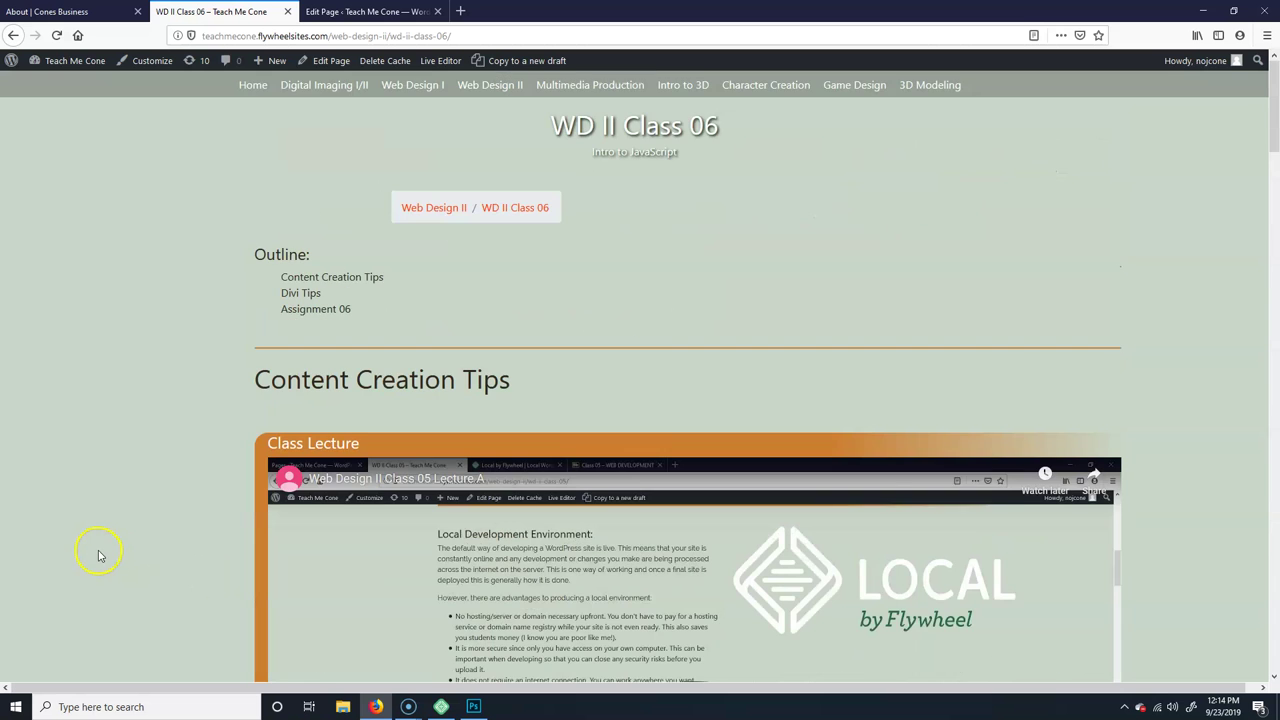
pyautogui.scroll(-7, 97, 551)
pyautogui.scroll(-3, 97, 549)
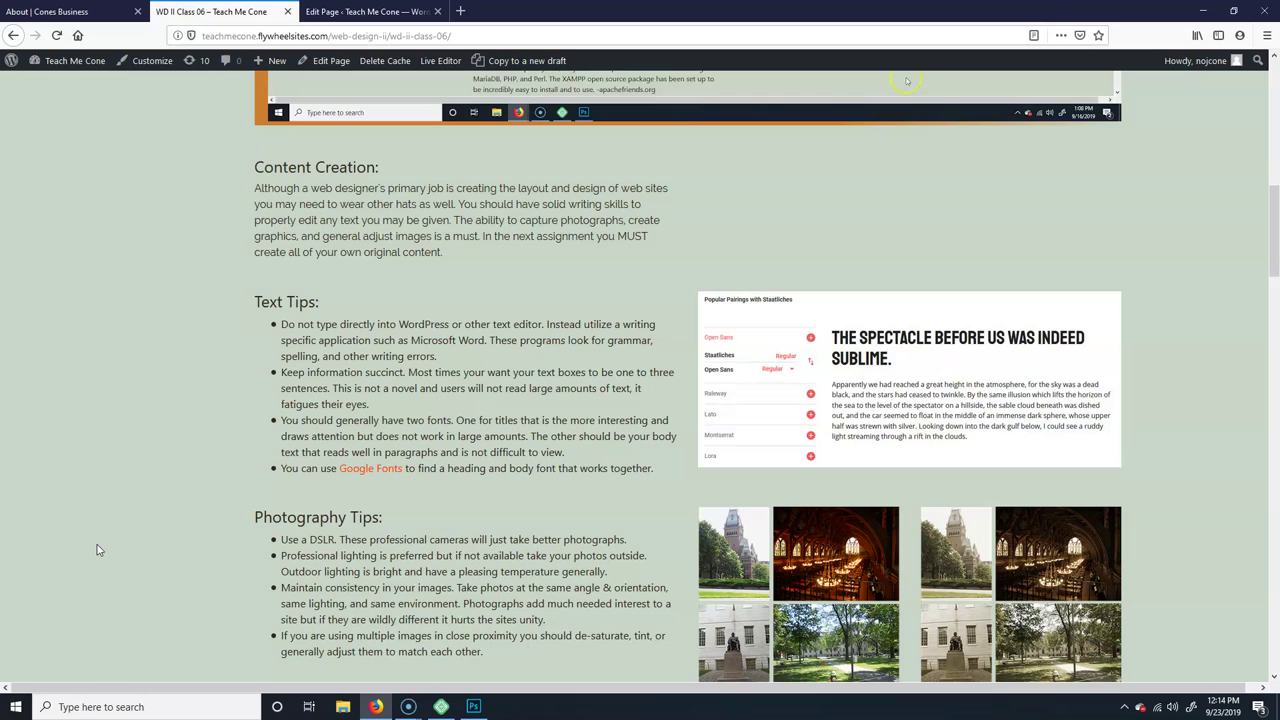
pyautogui.click(412, 325)
pyautogui.doubleClick(412, 325)
pyautogui.click(512, 338)
pyautogui.moveTo(251, 300); pyautogui.dragTo(337, 300)
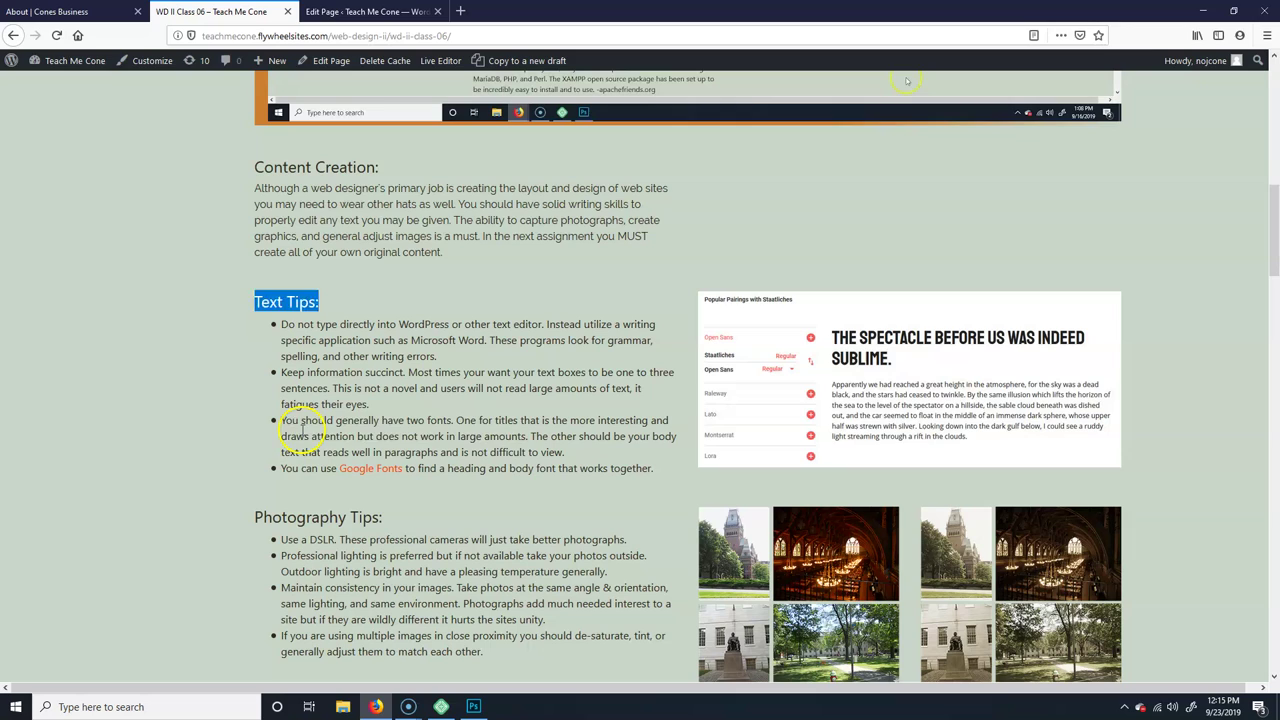
pyautogui.moveTo(308, 436); pyautogui.dragTo(528, 437)
pyautogui.click(589, 445)
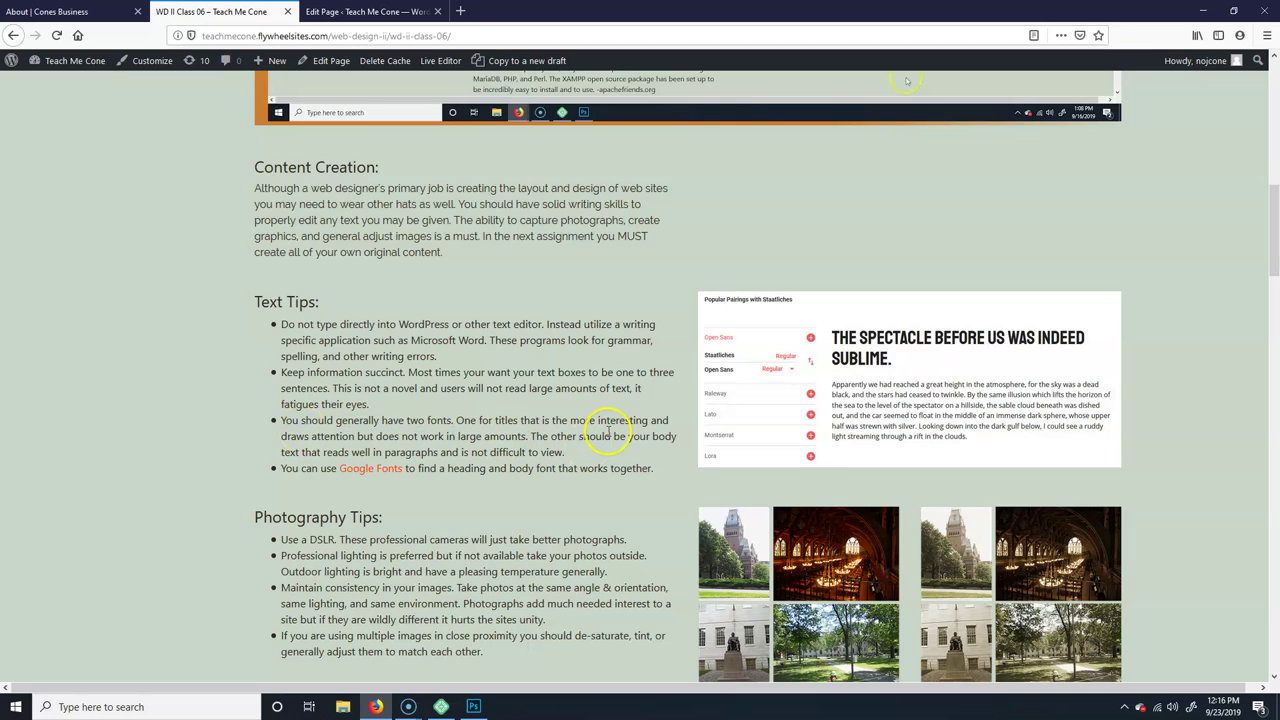
pyautogui.moveTo(255, 302); pyautogui.dragTo(320, 300)
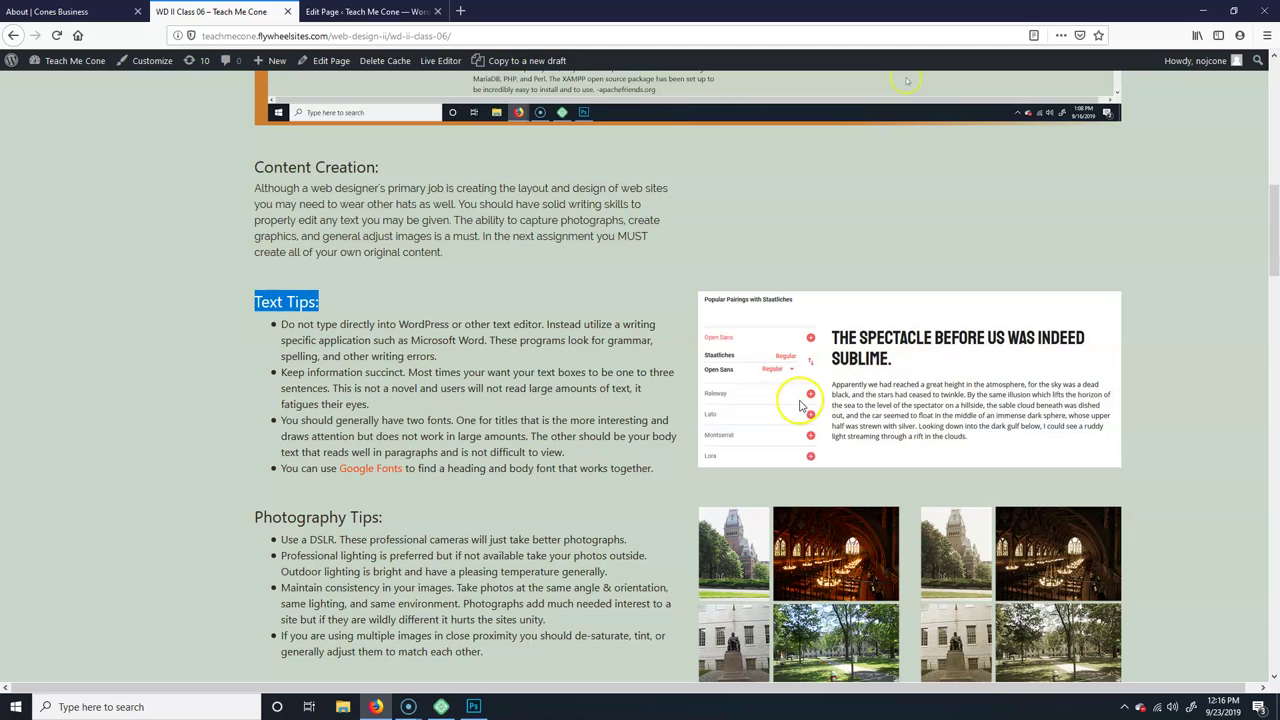
pyautogui.scroll(-4, 583, 449)
# Step: Clear the Text Tips highlight and select the word DSLR in the first Photography tip
pyautogui.click(446, 398)
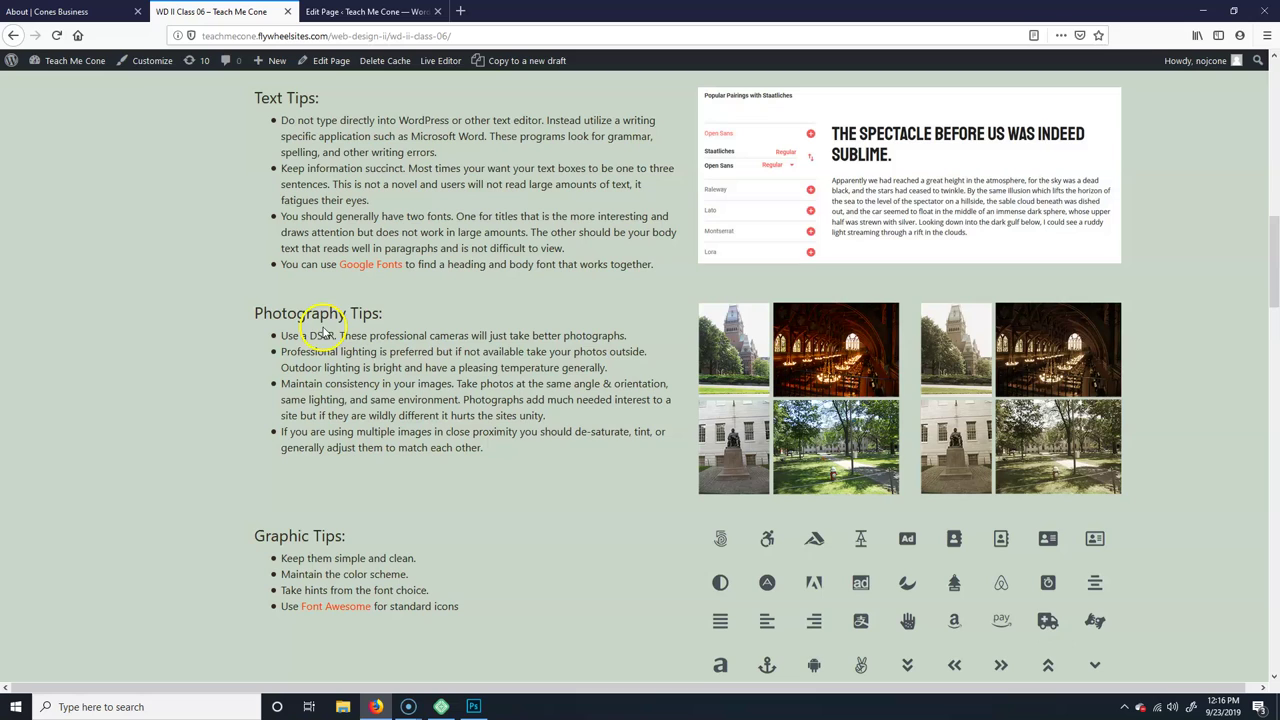
pyautogui.moveTo(308, 335); pyautogui.dragTo(338, 335)
pyautogui.moveTo(573, 383); pyautogui.dragTo(662, 383)
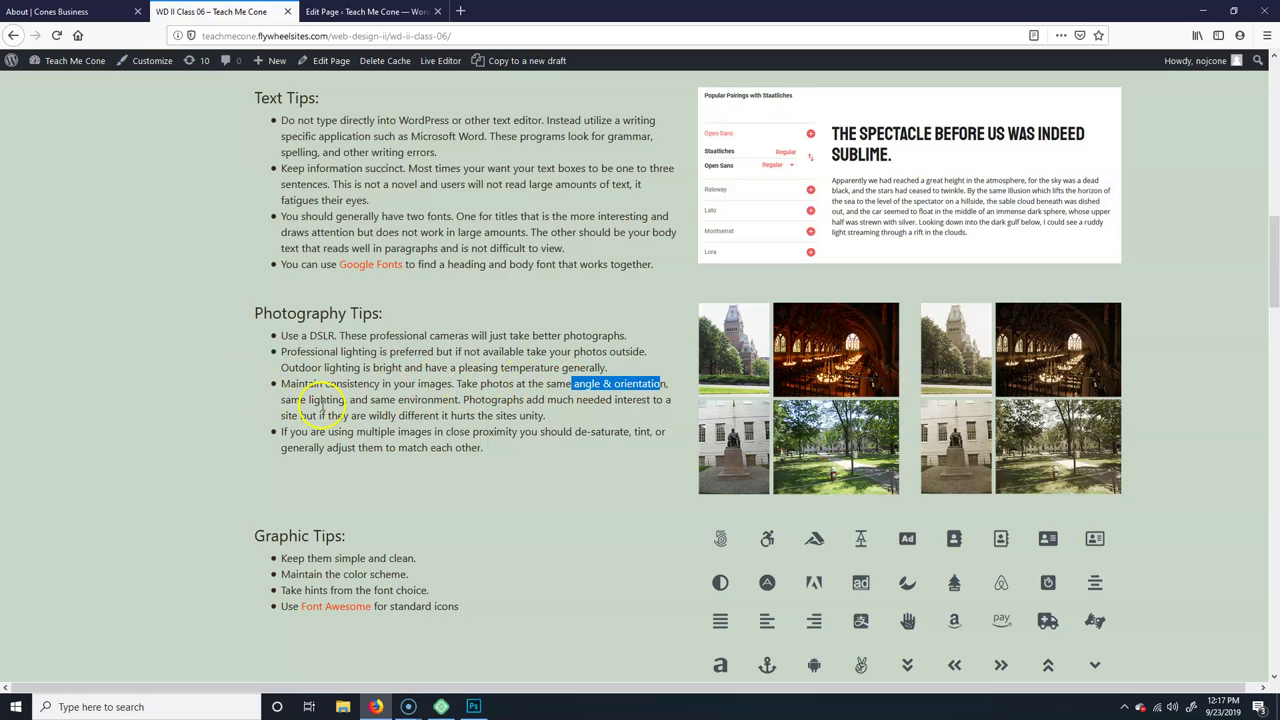
pyautogui.moveTo(370, 399); pyautogui.dragTo(449, 399)
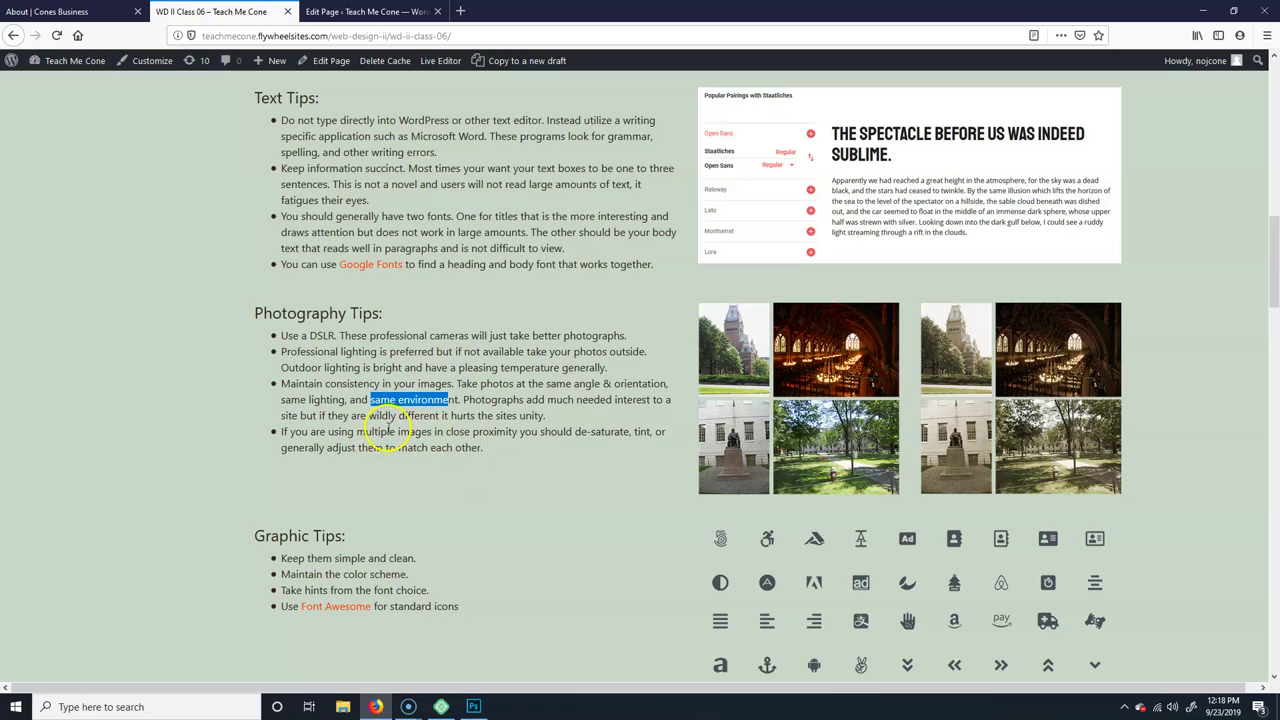
pyautogui.moveTo(386, 432); pyautogui.dragTo(517, 432)
pyautogui.click(514, 431)
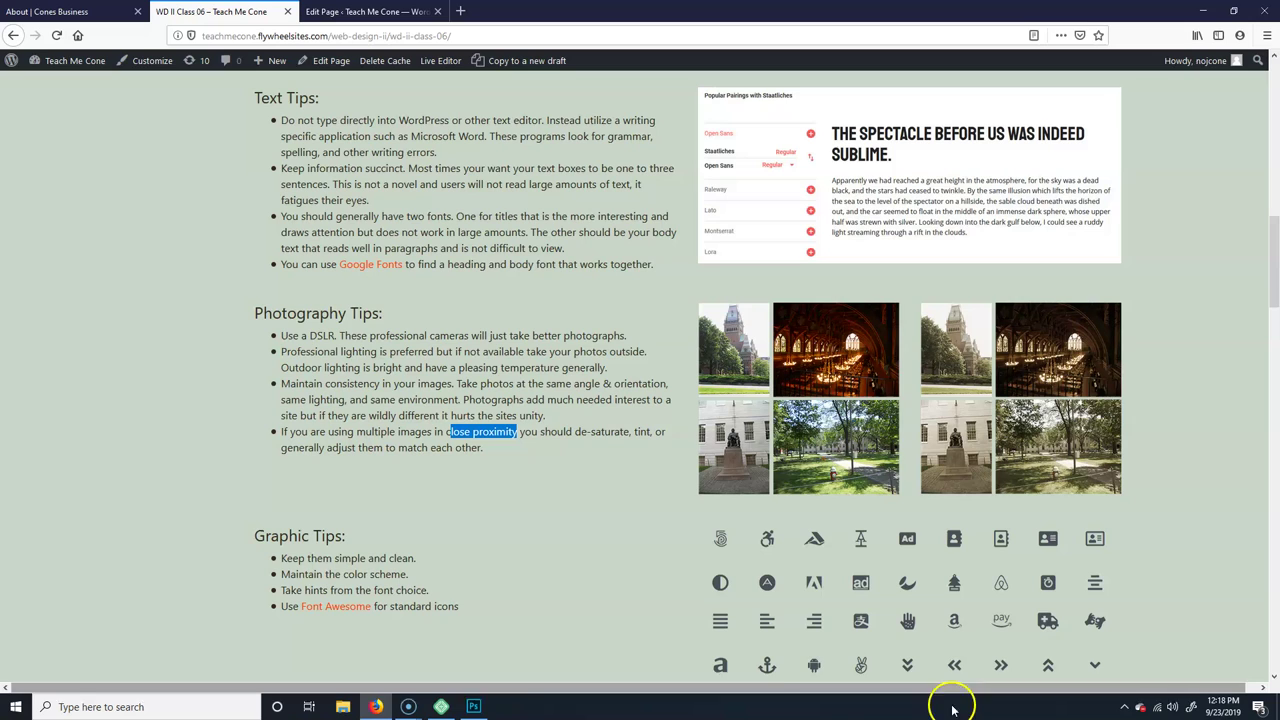
pyautogui.click(610, 431)
pyautogui.click(612, 430)
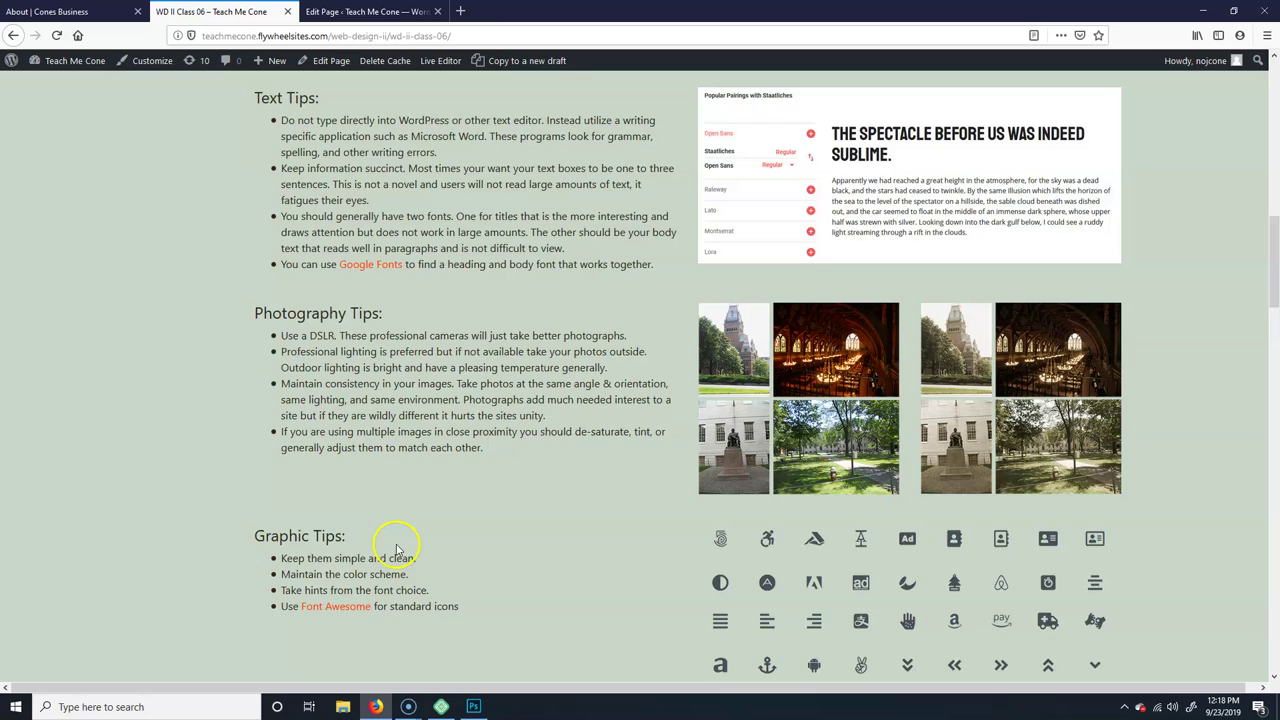
# Step: Scroll to Graphic Tips and highlight the second bullet, 'Maintain the color scheme'
pyautogui.scroll(-1, 398, 556)
pyautogui.scroll(-2, 398, 556)
pyautogui.moveTo(286, 422); pyautogui.dragTo(417, 421)
pyautogui.moveTo(305, 438); pyautogui.dragTo(420, 440)
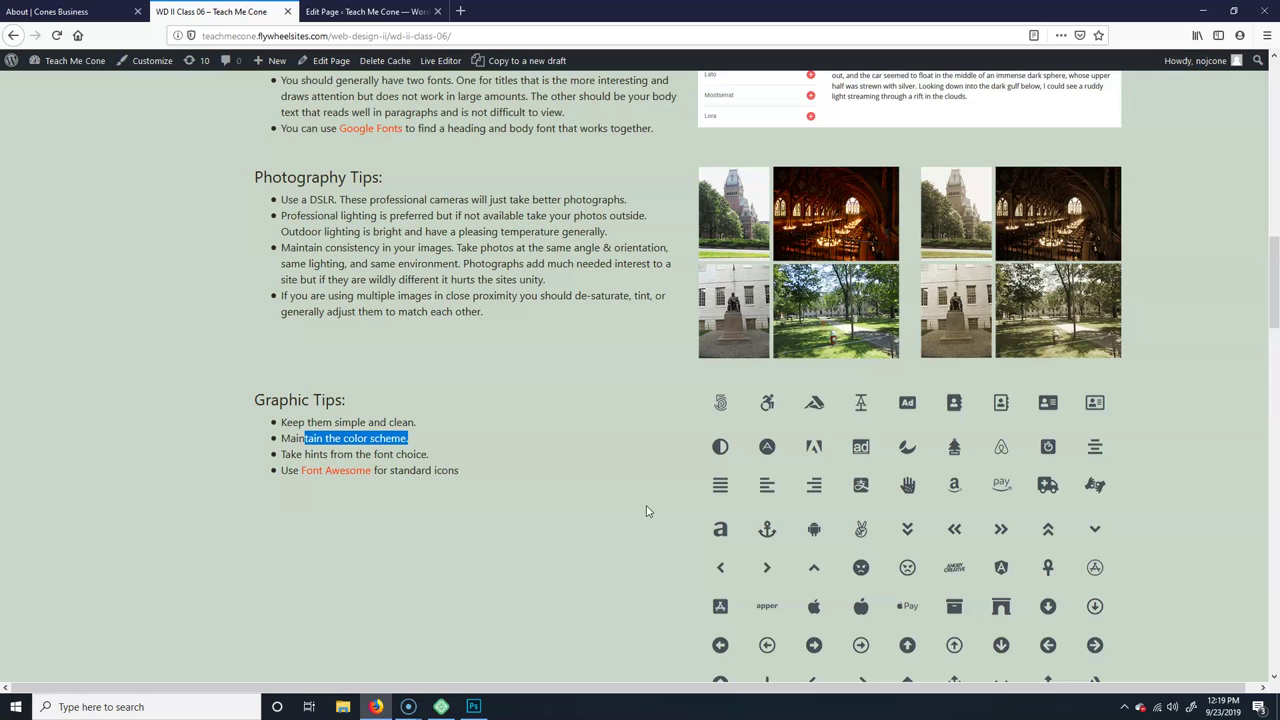
pyautogui.scroll(3, 617, 429)
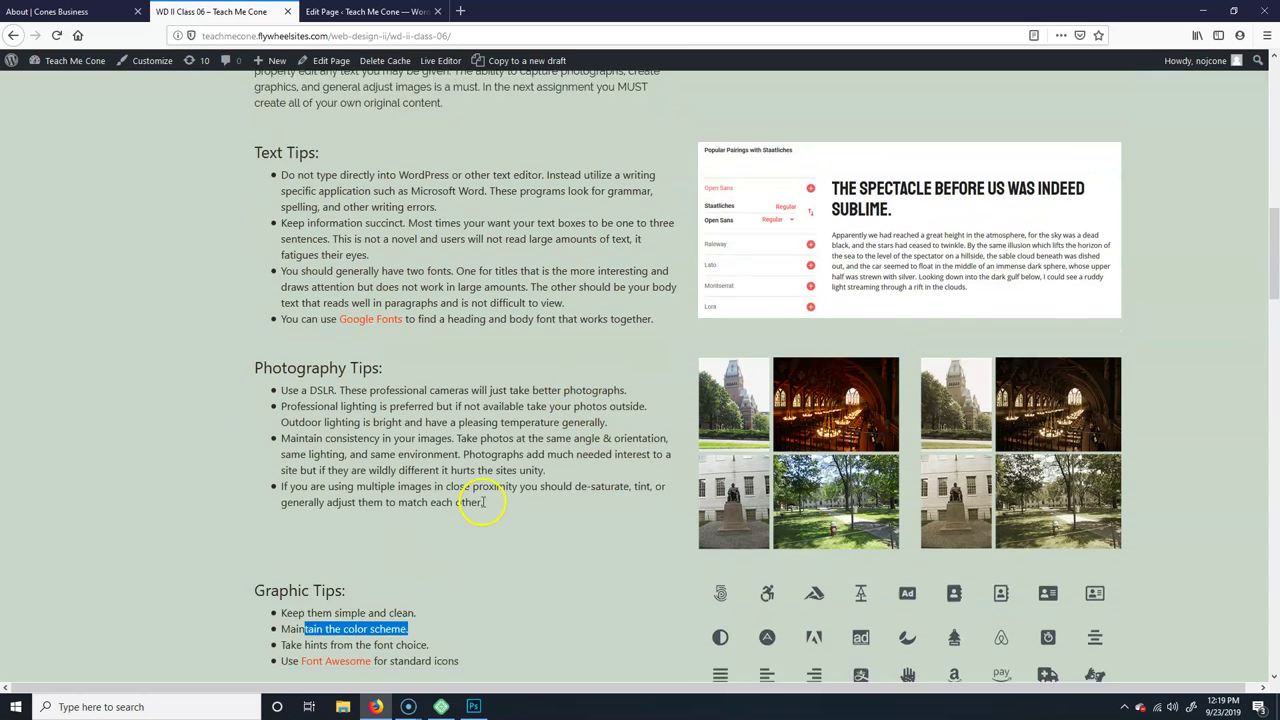
pyautogui.scroll(-1, 490, 508)
pyautogui.scroll(-3, 530, 516)
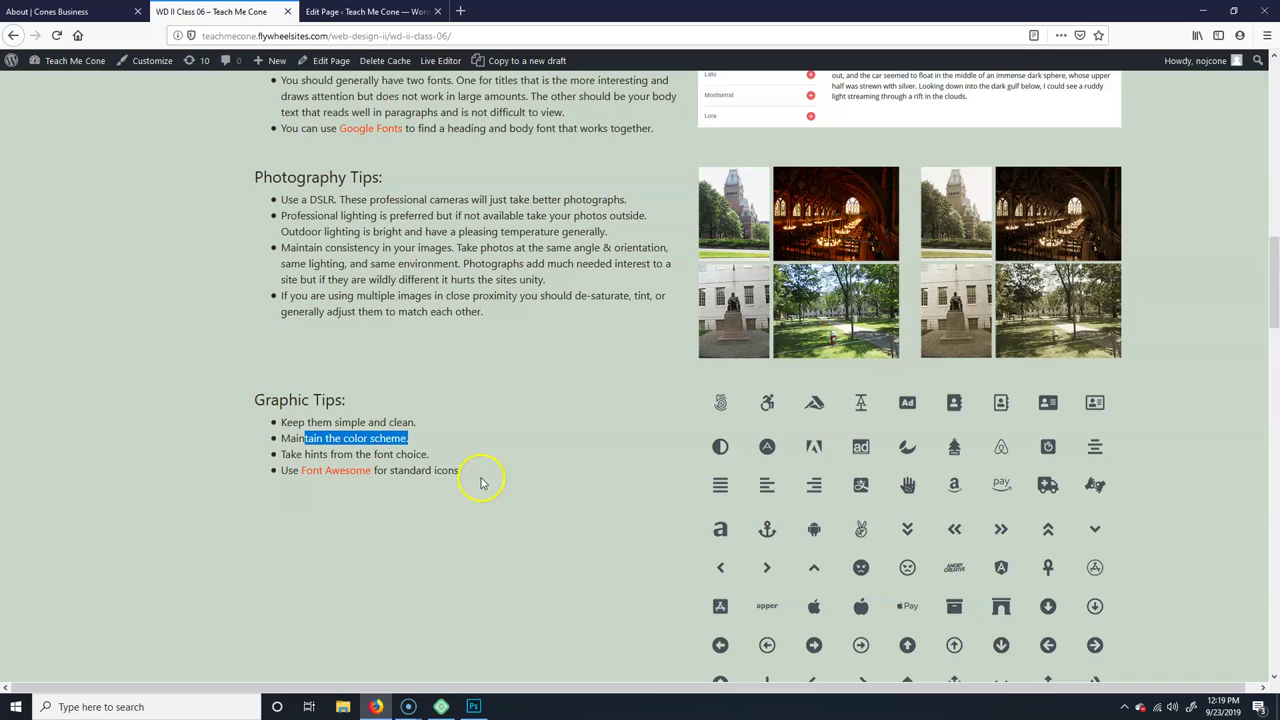
# Step: Open fontawesome.com in a new tab, then return to the WD II Class 06 page and scroll to Divi Tips
pyautogui.click(342, 476)
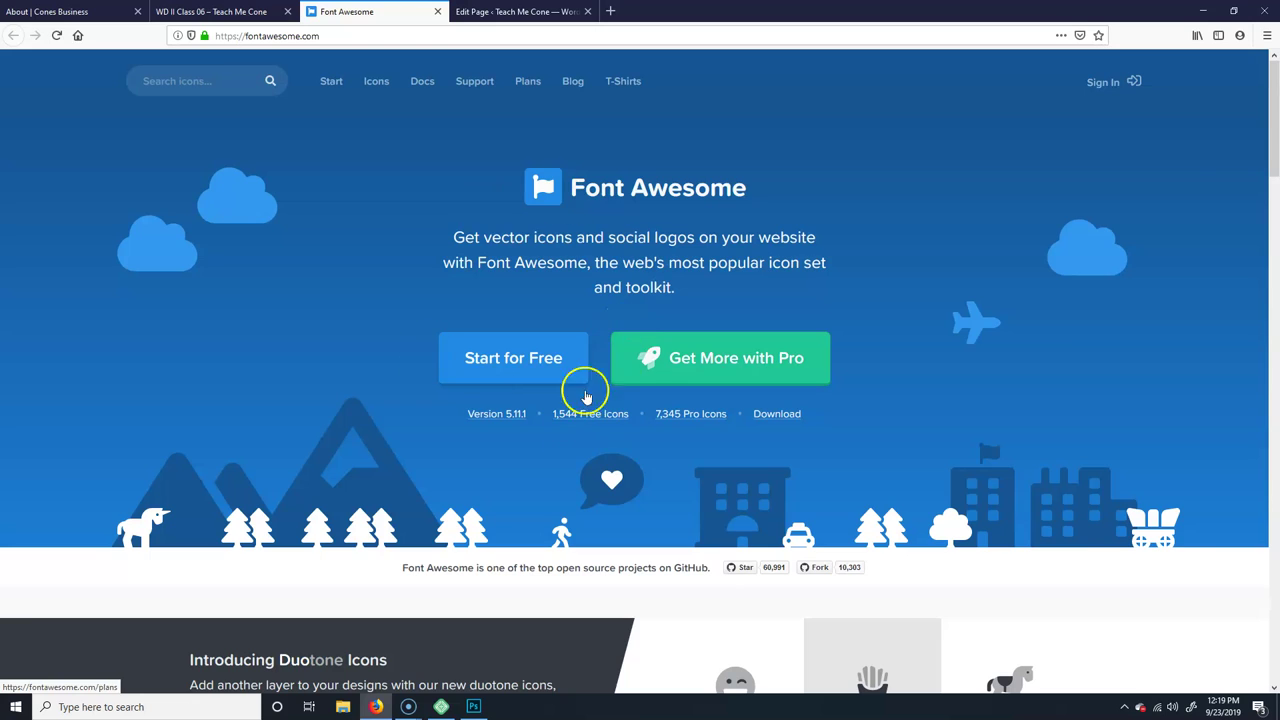
pyautogui.click(205, 12)
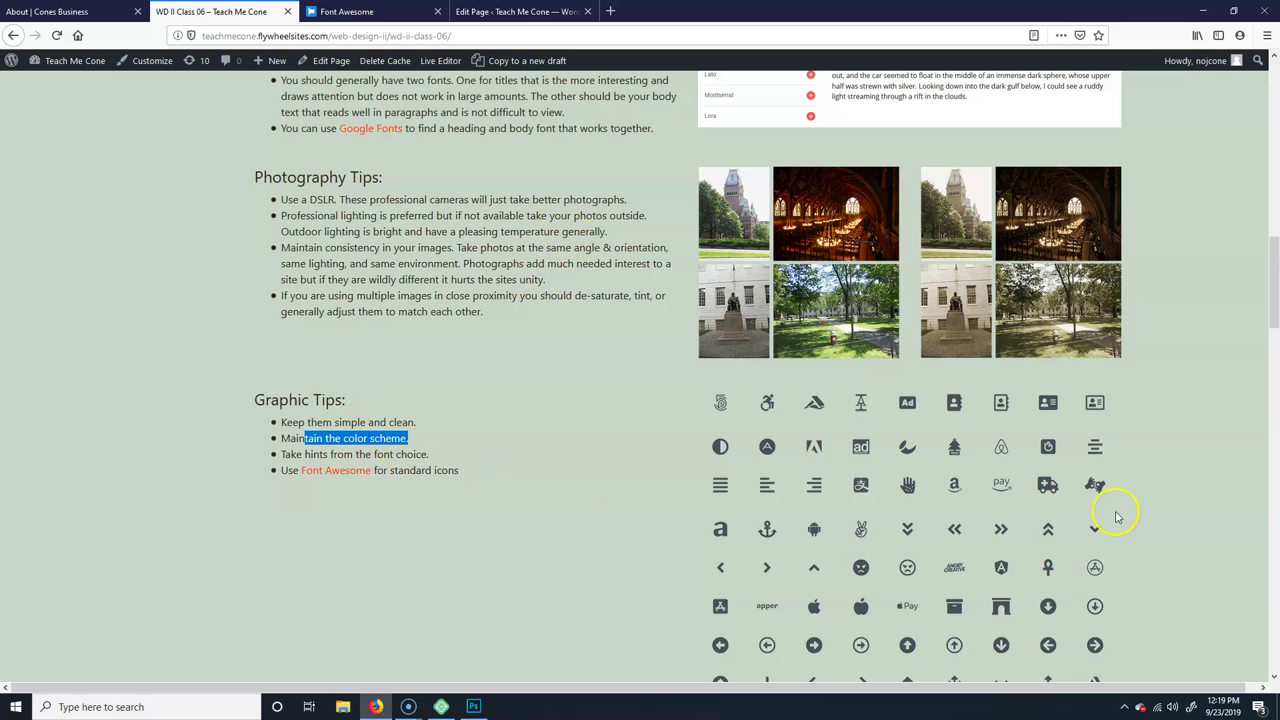
pyautogui.scroll(-1, 1094, 466)
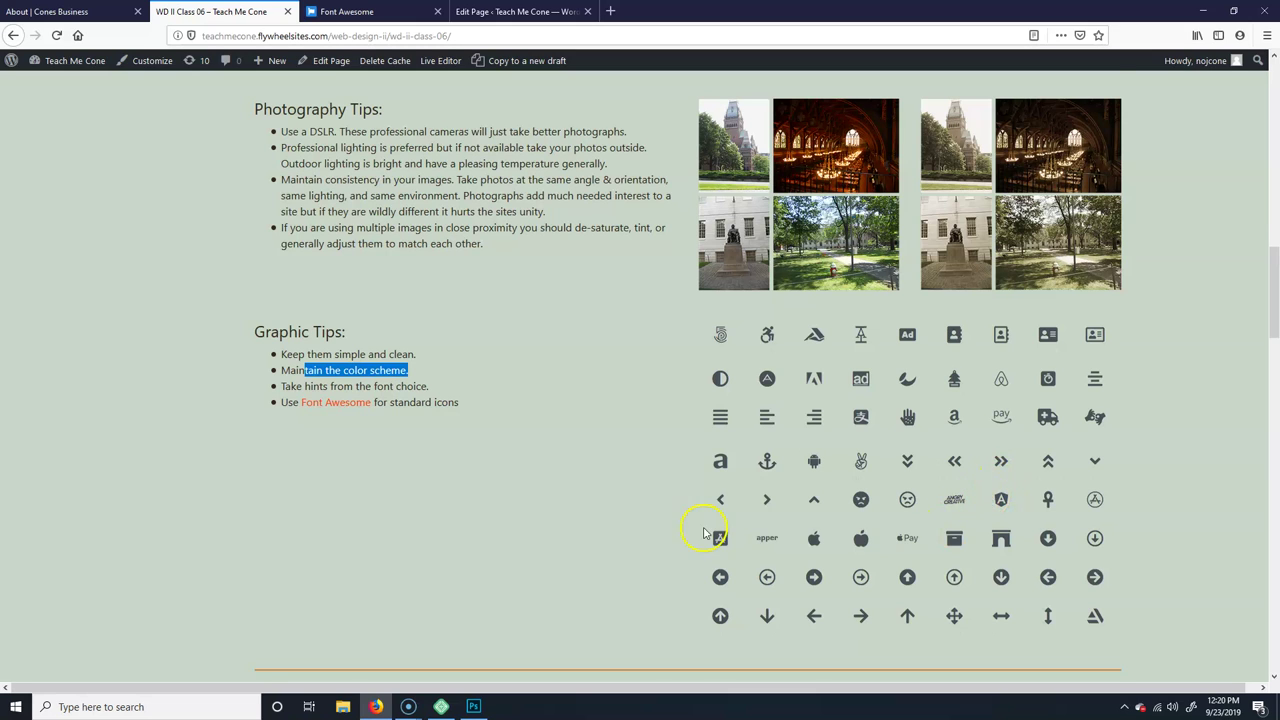
pyautogui.scroll(-5, 703, 533)
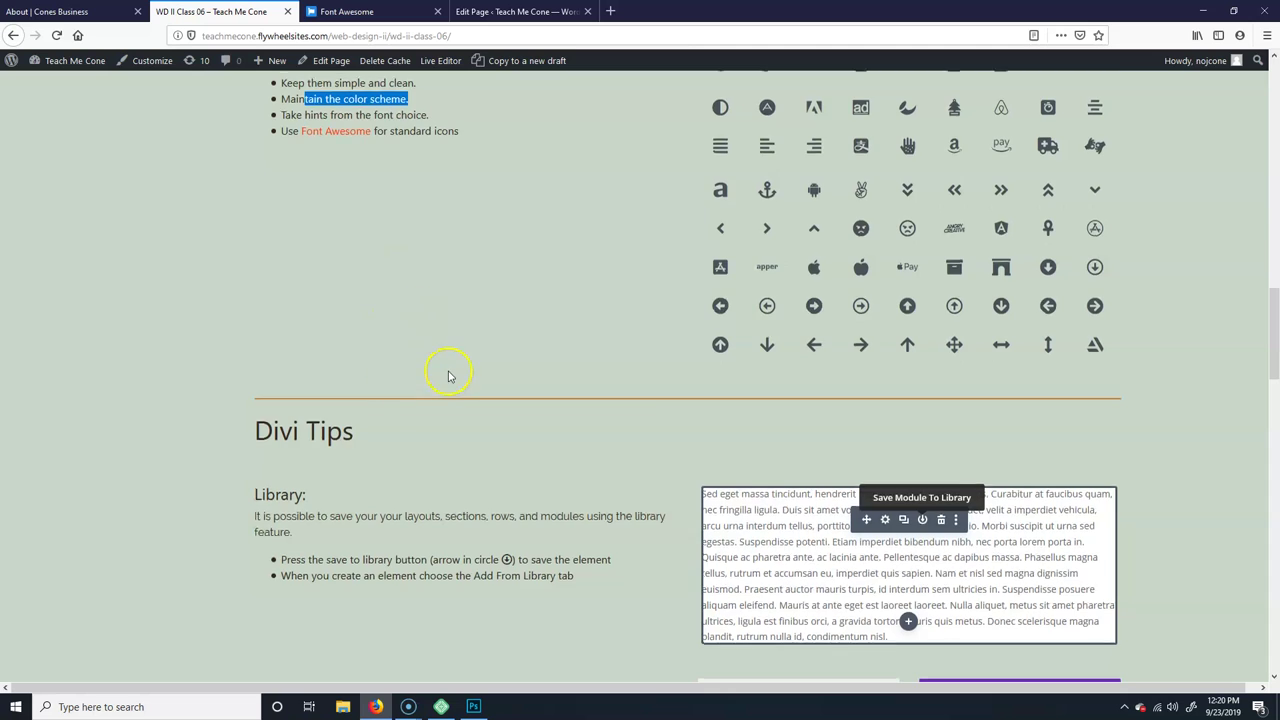
pyautogui.scroll(5, 603, 249)
pyautogui.scroll(-6, 580, 494)
pyautogui.scroll(-3, 585, 497)
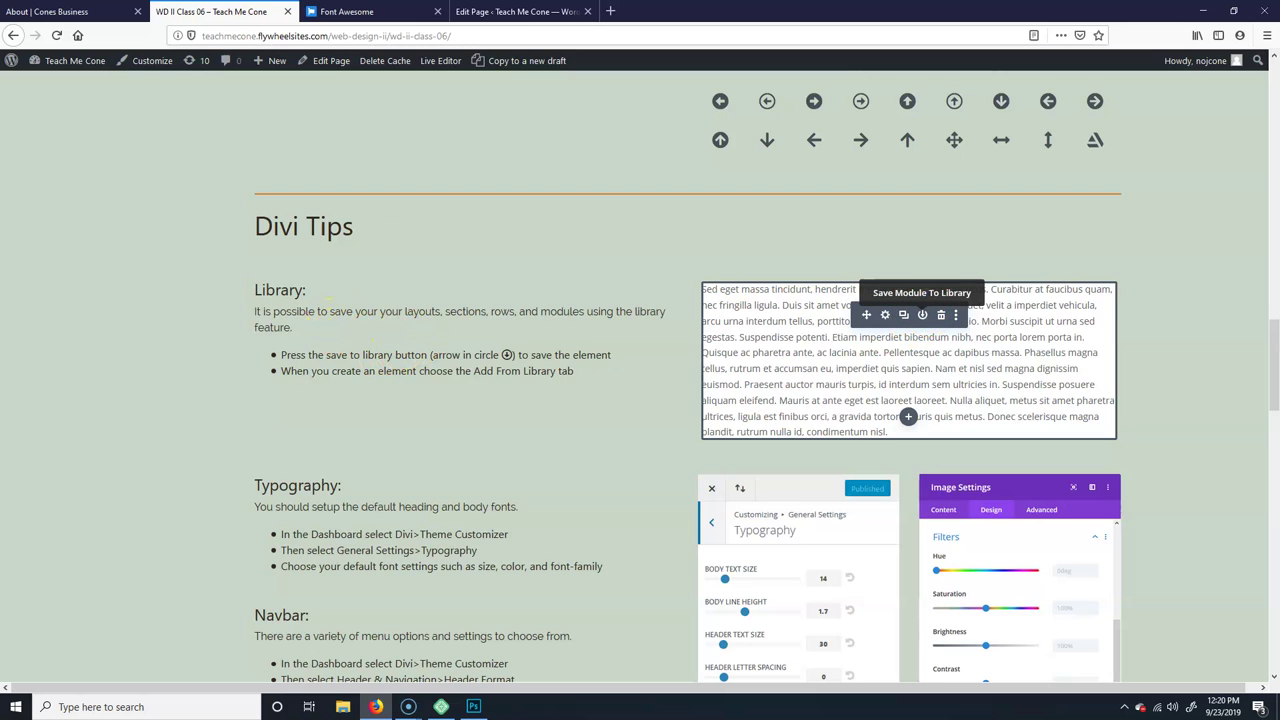
# Step: On the Cones Business About page, tint the cat image sepia to 86% and save the filter settings
pyautogui.click(60, 11)
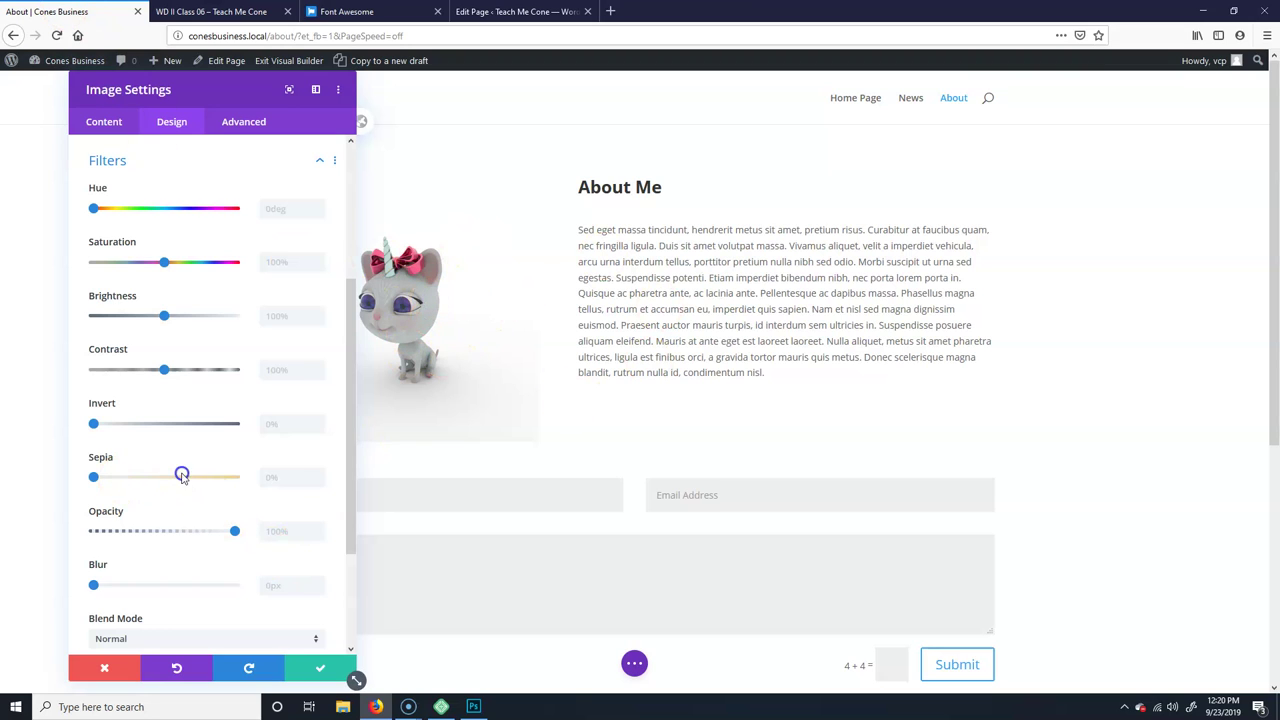
pyautogui.moveTo(182, 476); pyautogui.dragTo(214, 477)
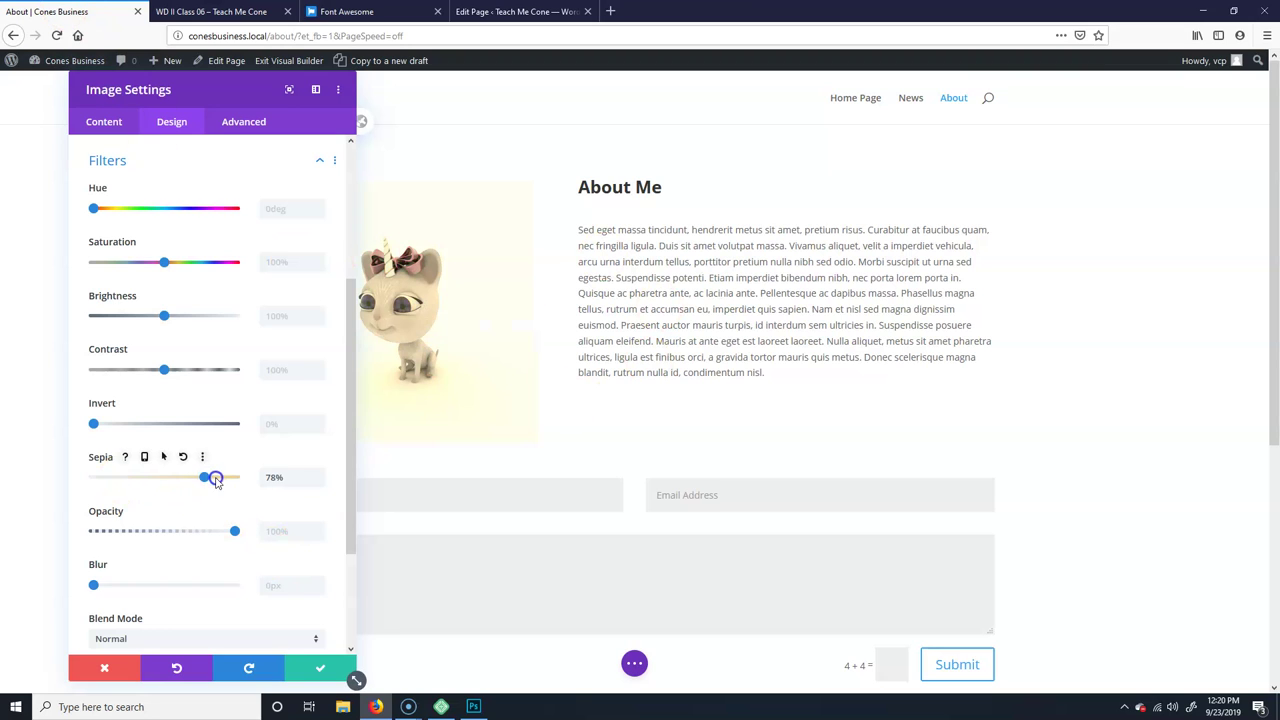
pyautogui.click(313, 669)
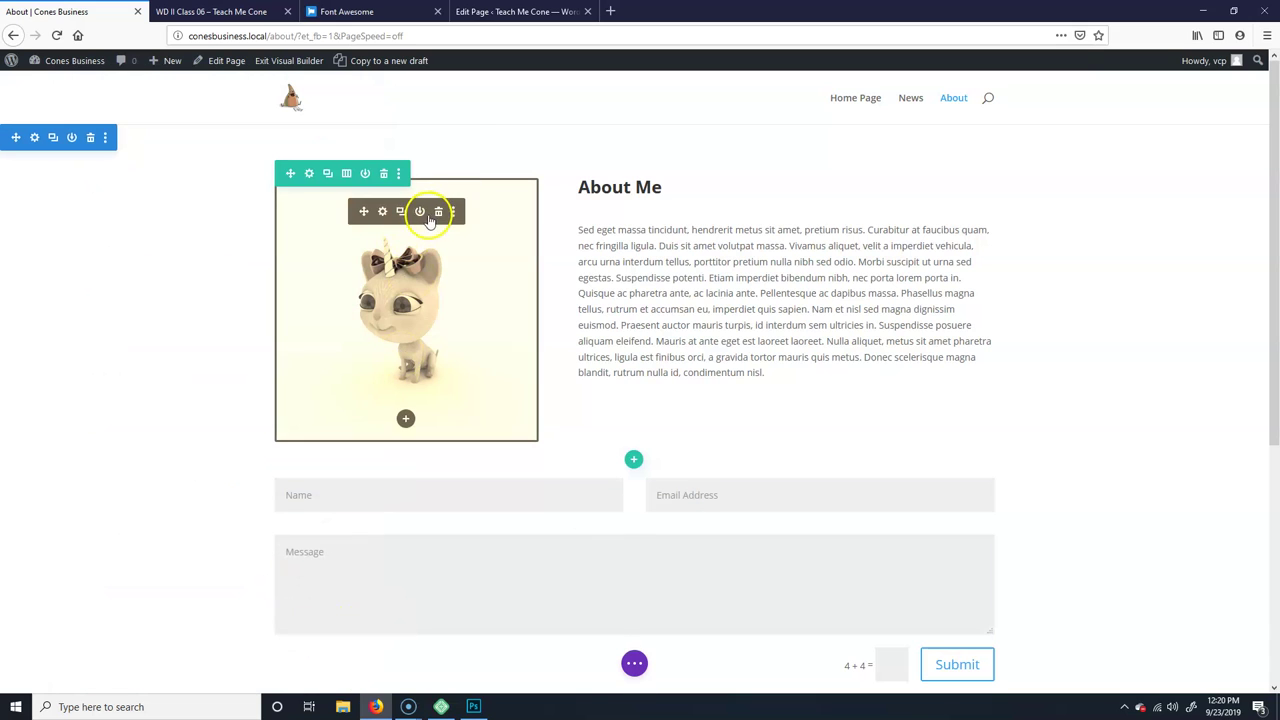
# Step: Save the tinted cat image module to the Divi Library as imageTint
pyautogui.click(418, 211)
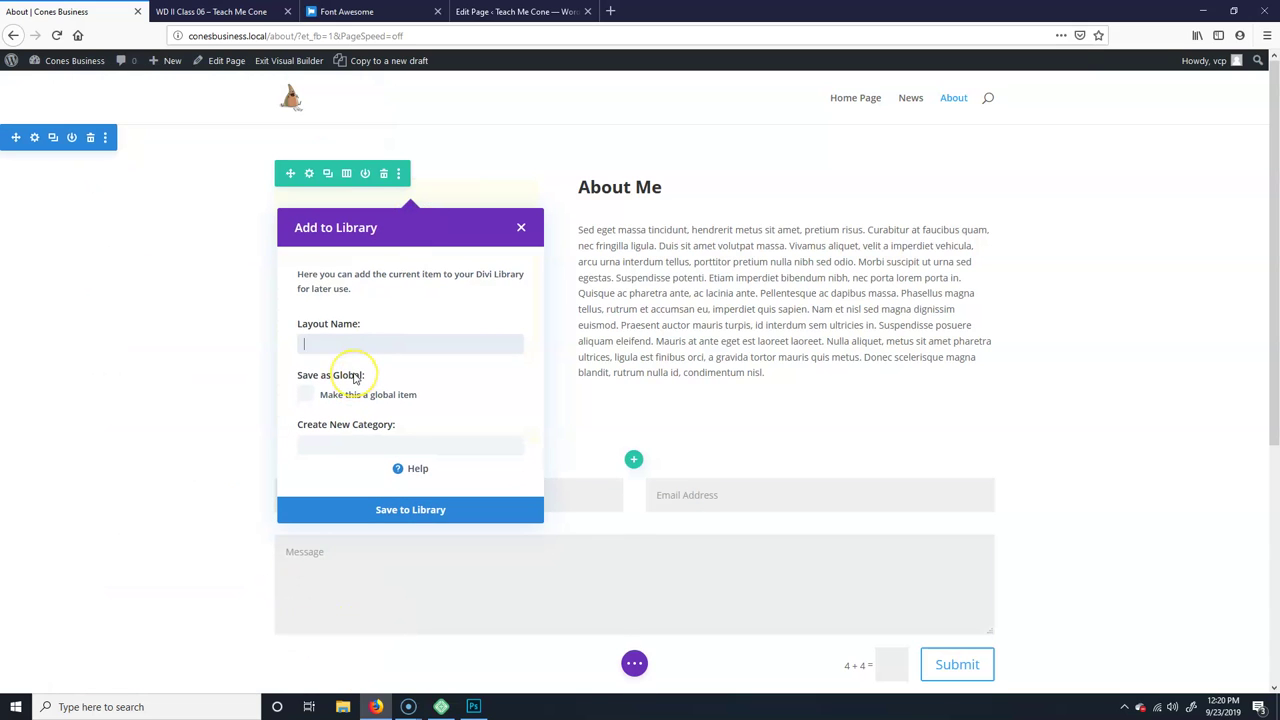
pyautogui.write('imageTint')
pyautogui.click(408, 512)
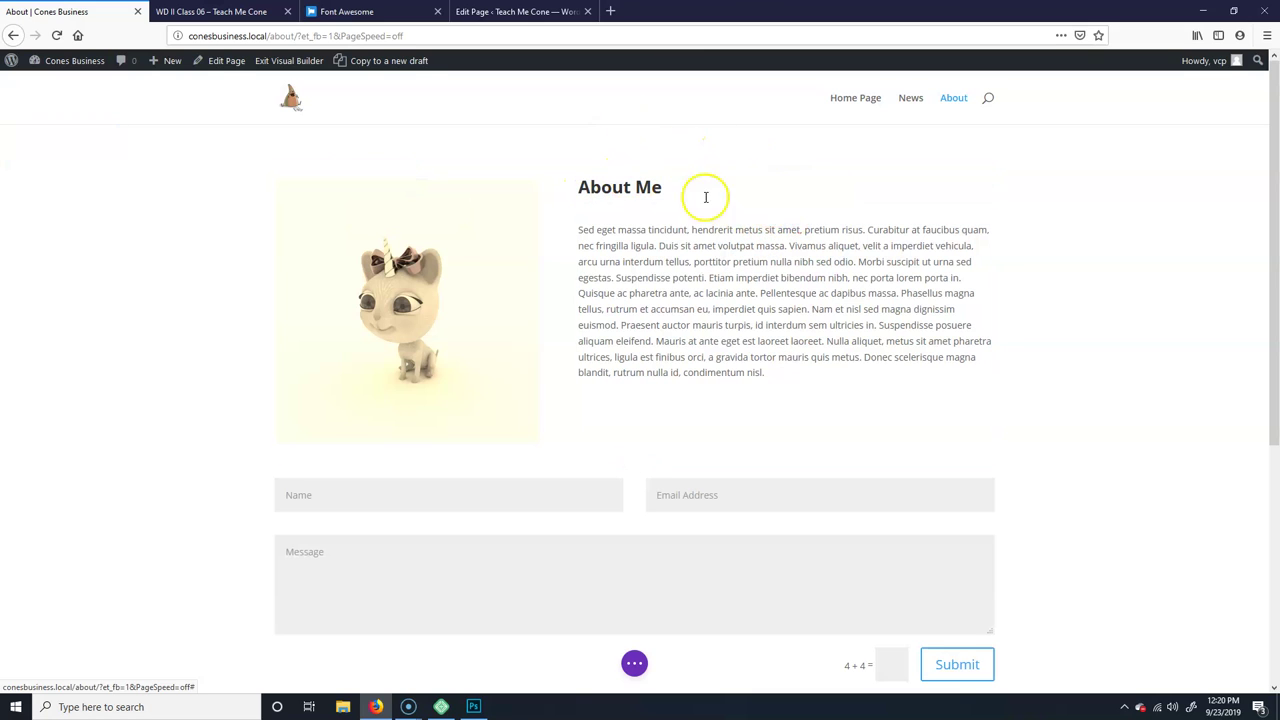
# Step: Insert the imageTint library module as a new module below the About Me heading
pyautogui.click(785, 214)
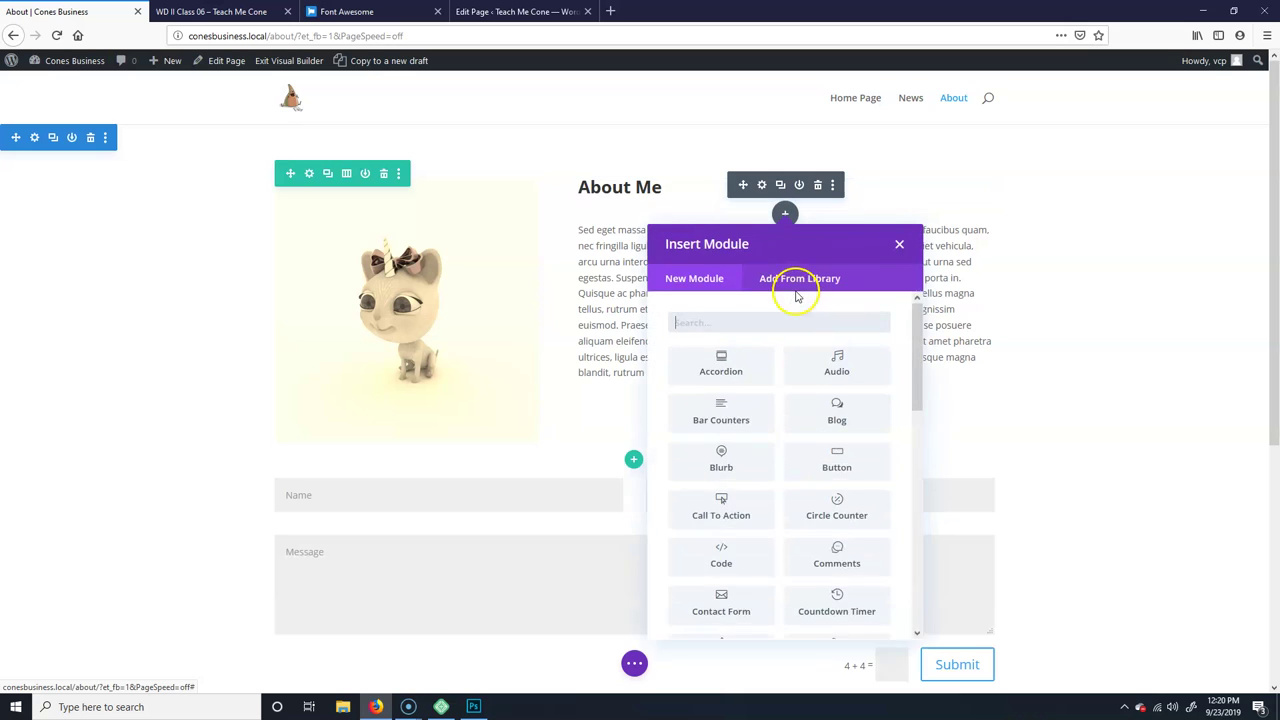
pyautogui.scroll(-5, 748, 480)
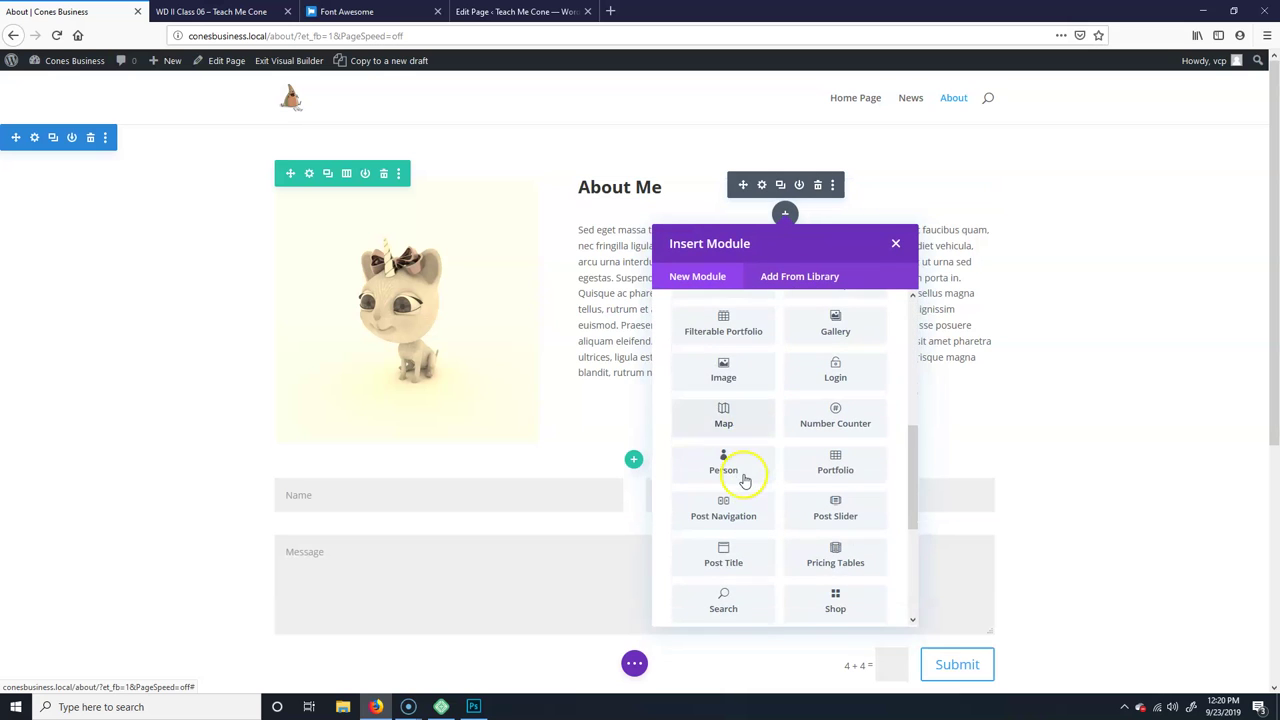
pyautogui.click(830, 275)
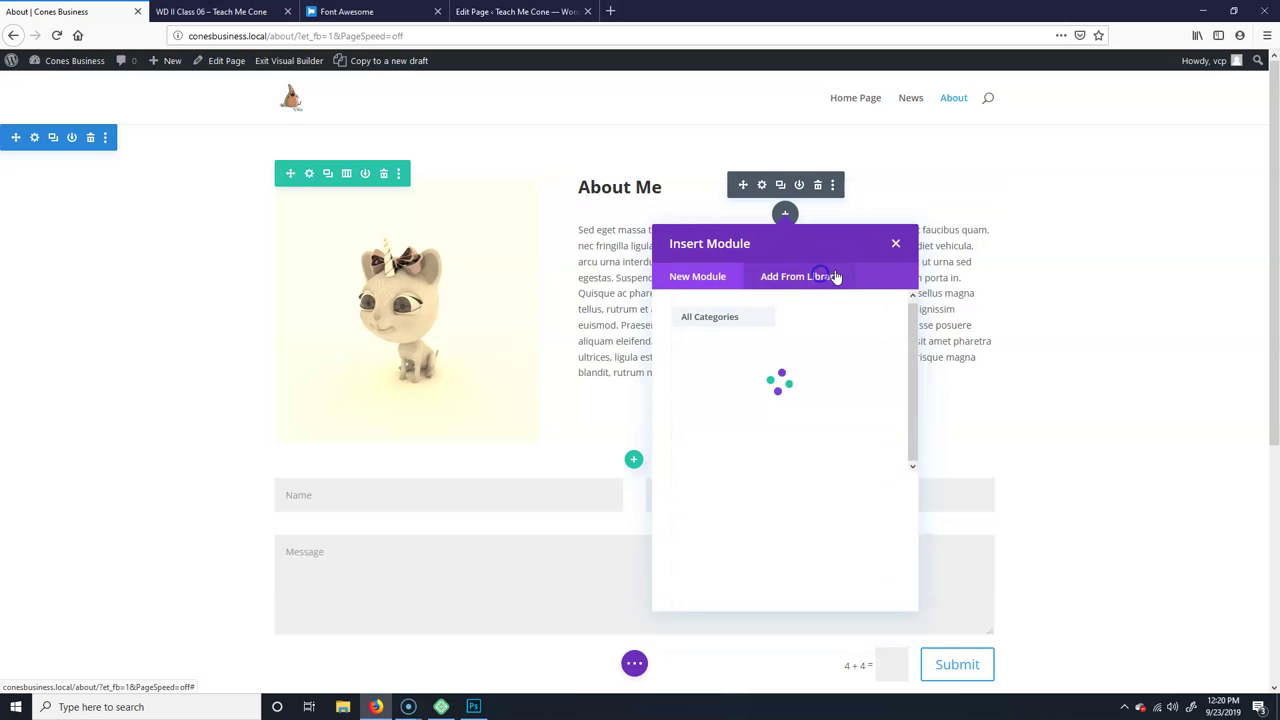
pyautogui.click(755, 350)
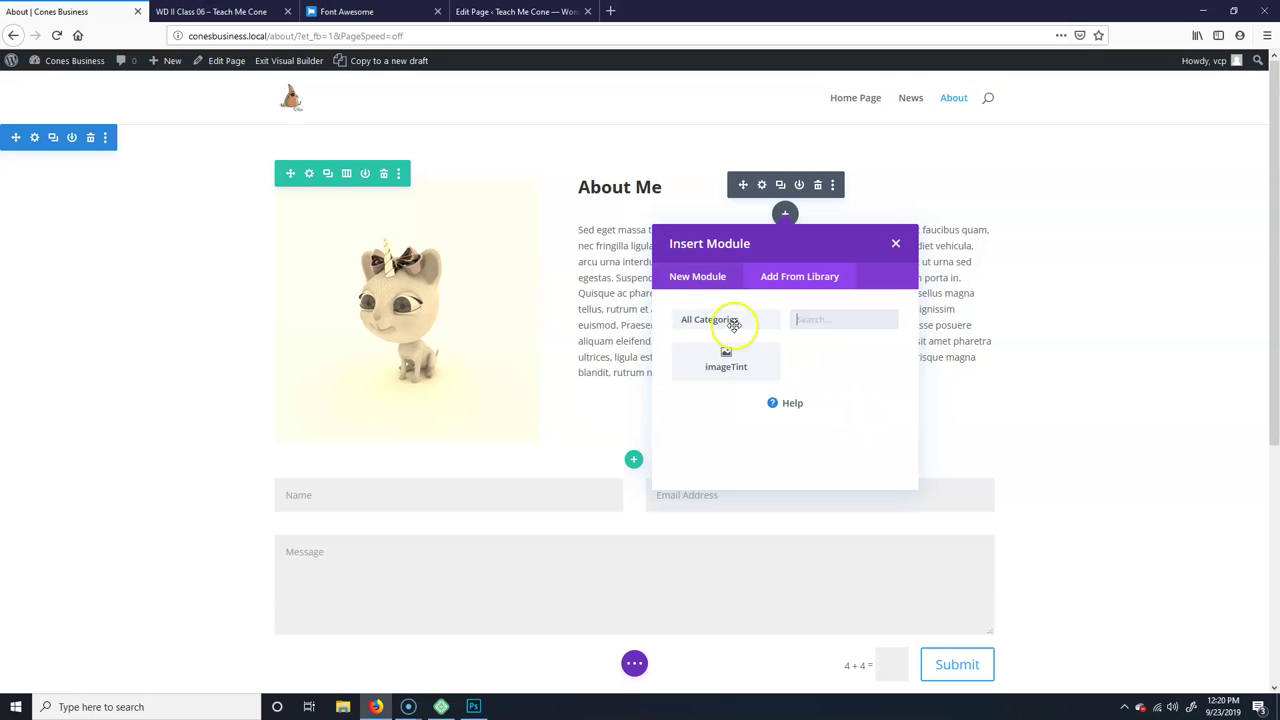
pyautogui.click(724, 366)
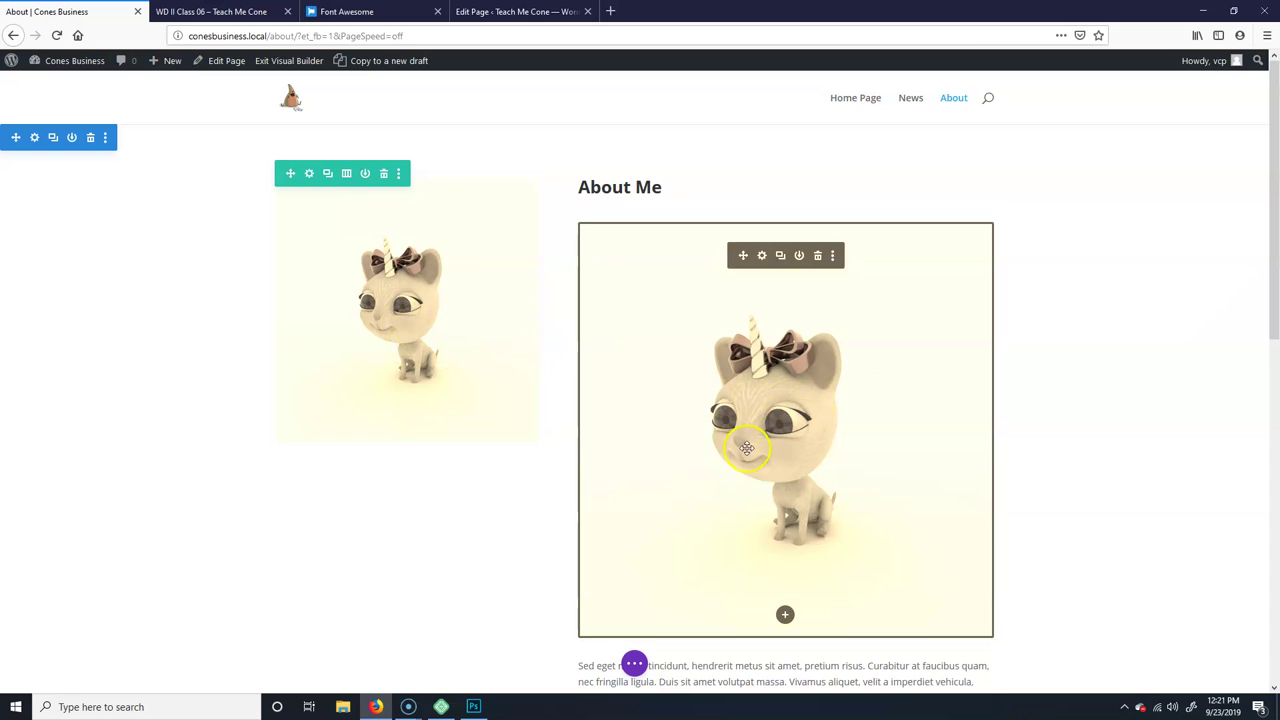
# Step: Scroll down the About page and open, then dismiss, the Insert Row choices below the About section
pyautogui.scroll(-2, 795, 438)
pyautogui.scroll(-3, 500, 466)
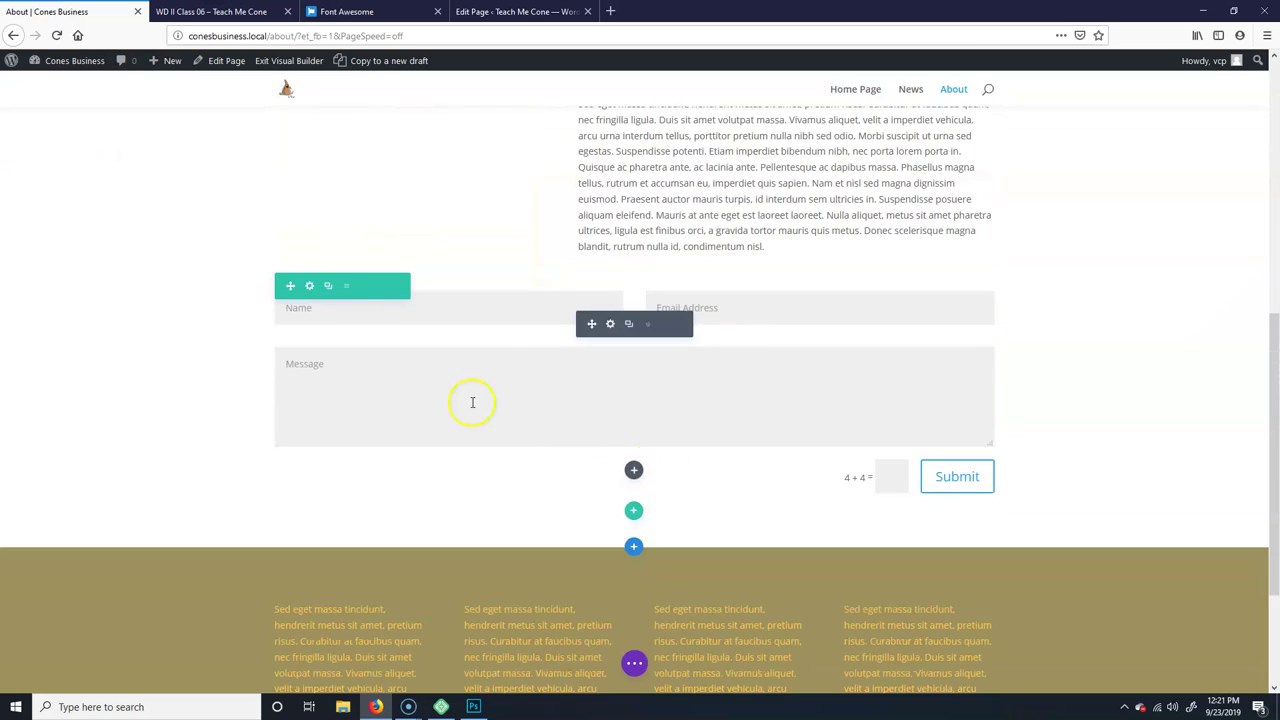
pyautogui.scroll(5, 385, 445)
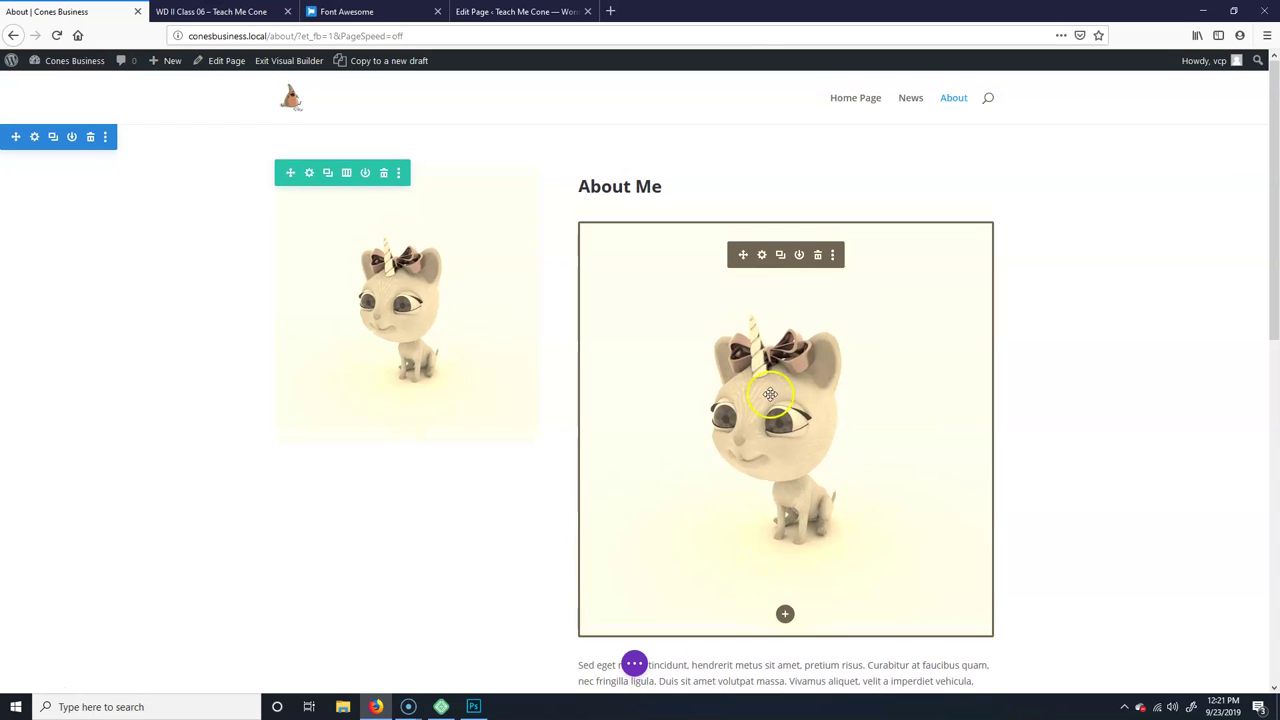
pyautogui.scroll(-1, 580, 500)
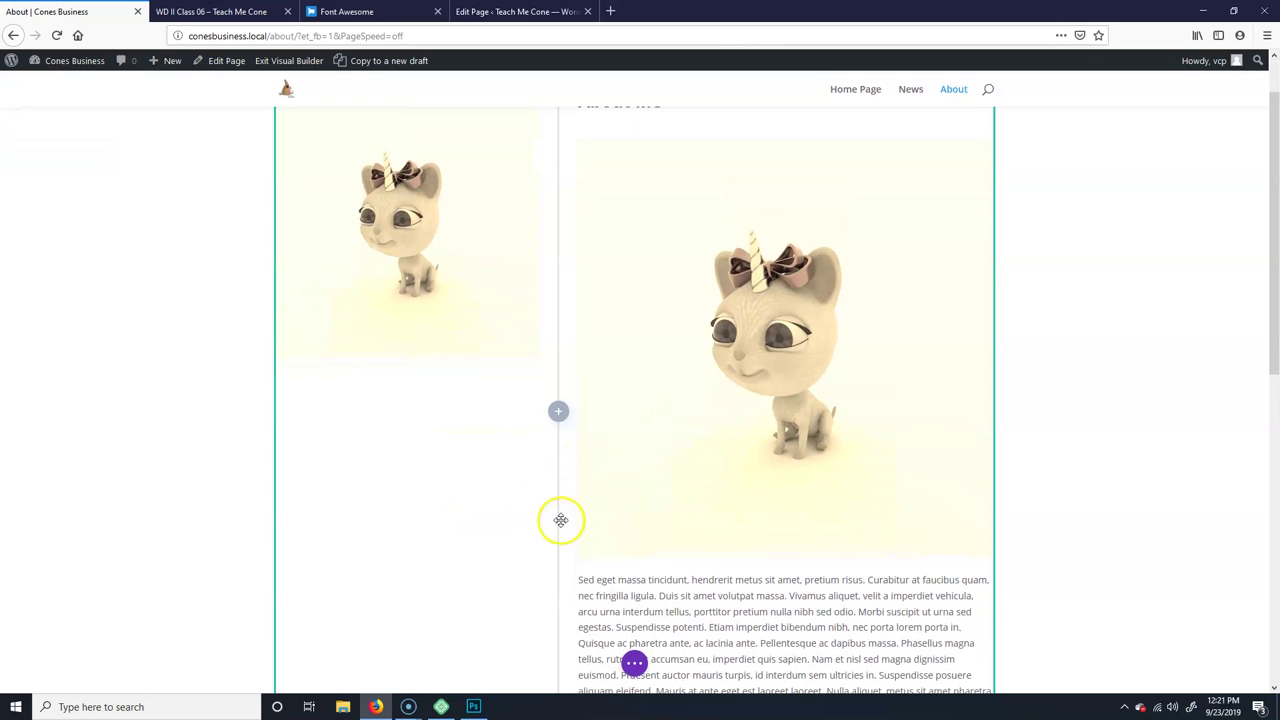
pyautogui.scroll(-4, 564, 545)
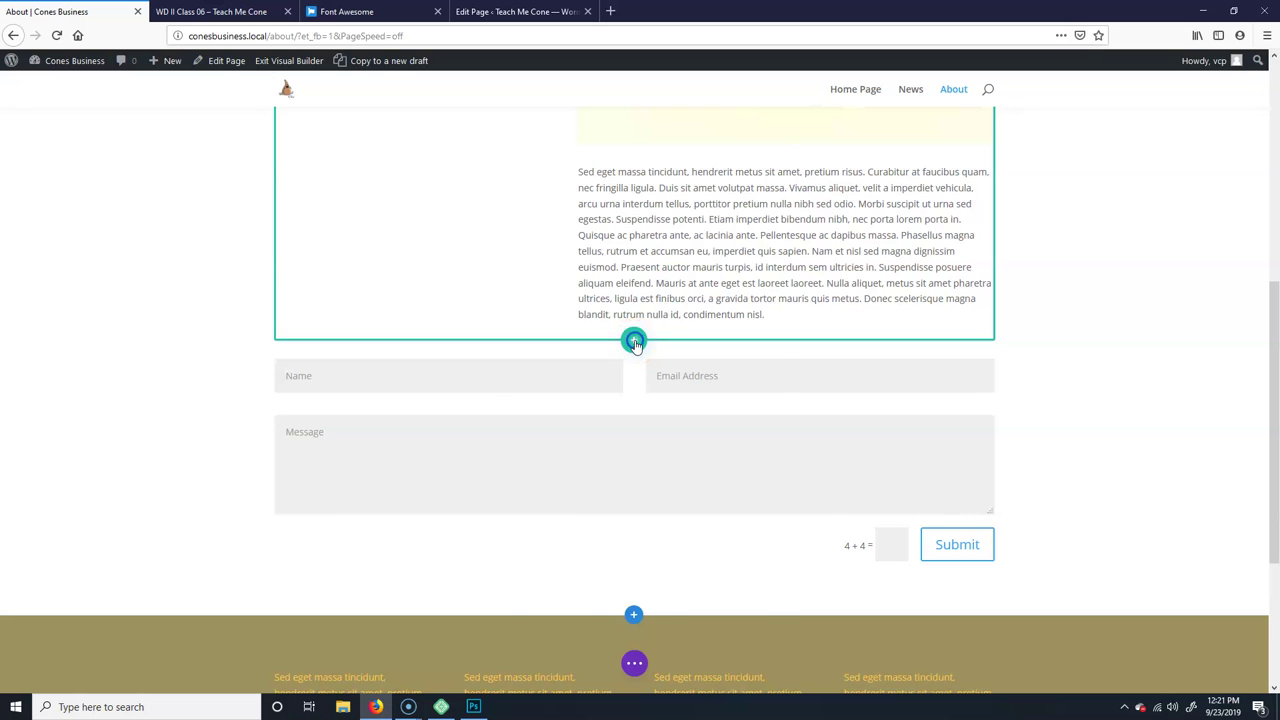
pyautogui.click(633, 343)
pyautogui.click(609, 337)
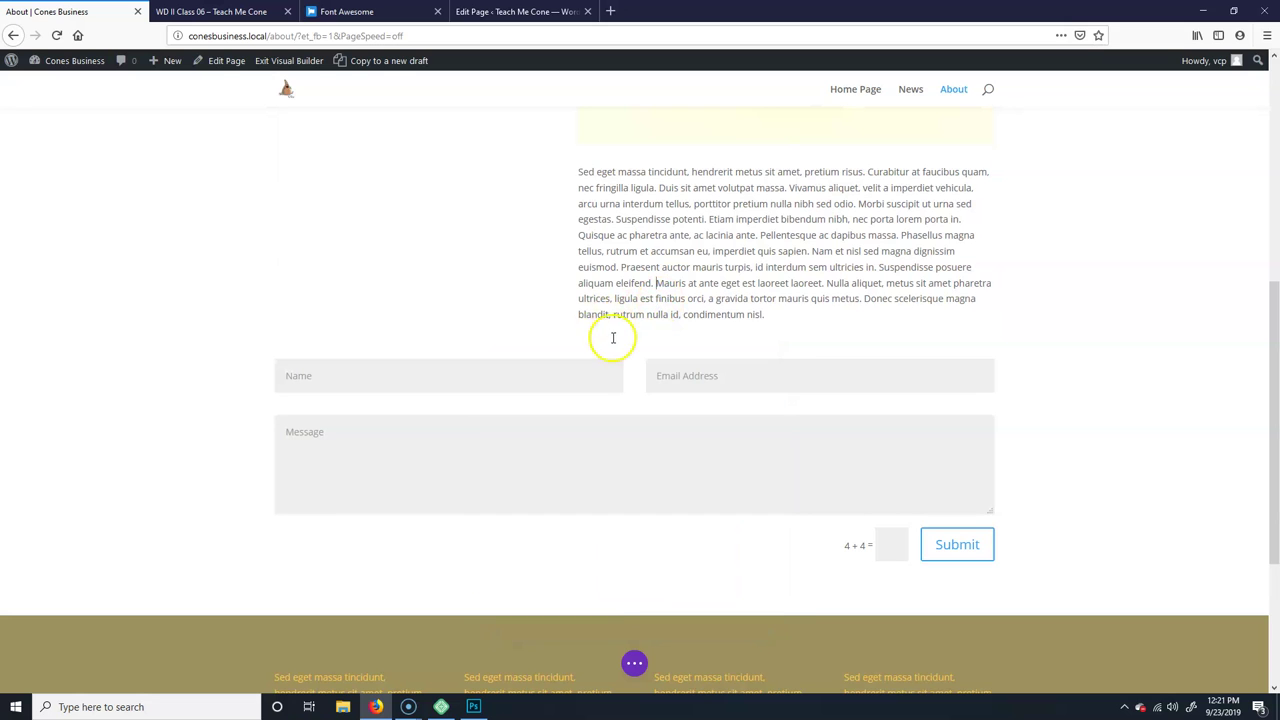
# Step: Expand the full page-level options bar, then select the first footer column's text for inline editing
pyautogui.scroll(5, 614, 371)
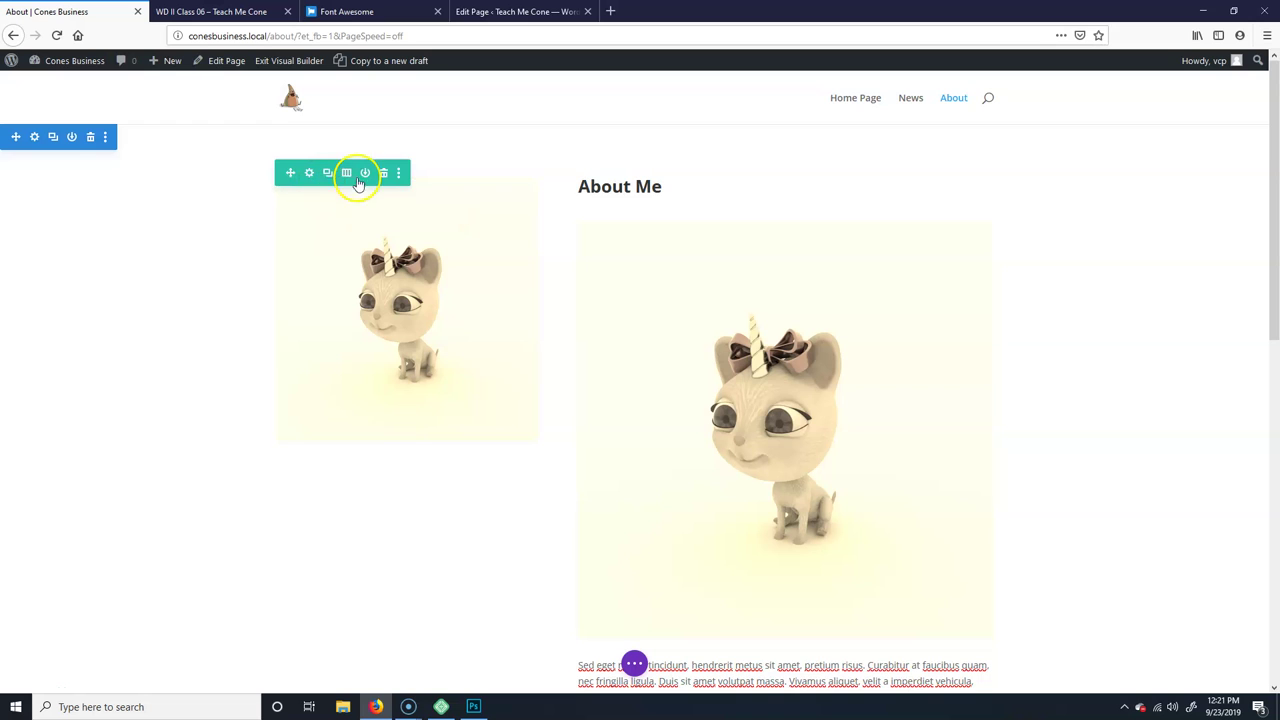
pyautogui.scroll(-1, 443, 550)
pyautogui.scroll(-10, 443, 550)
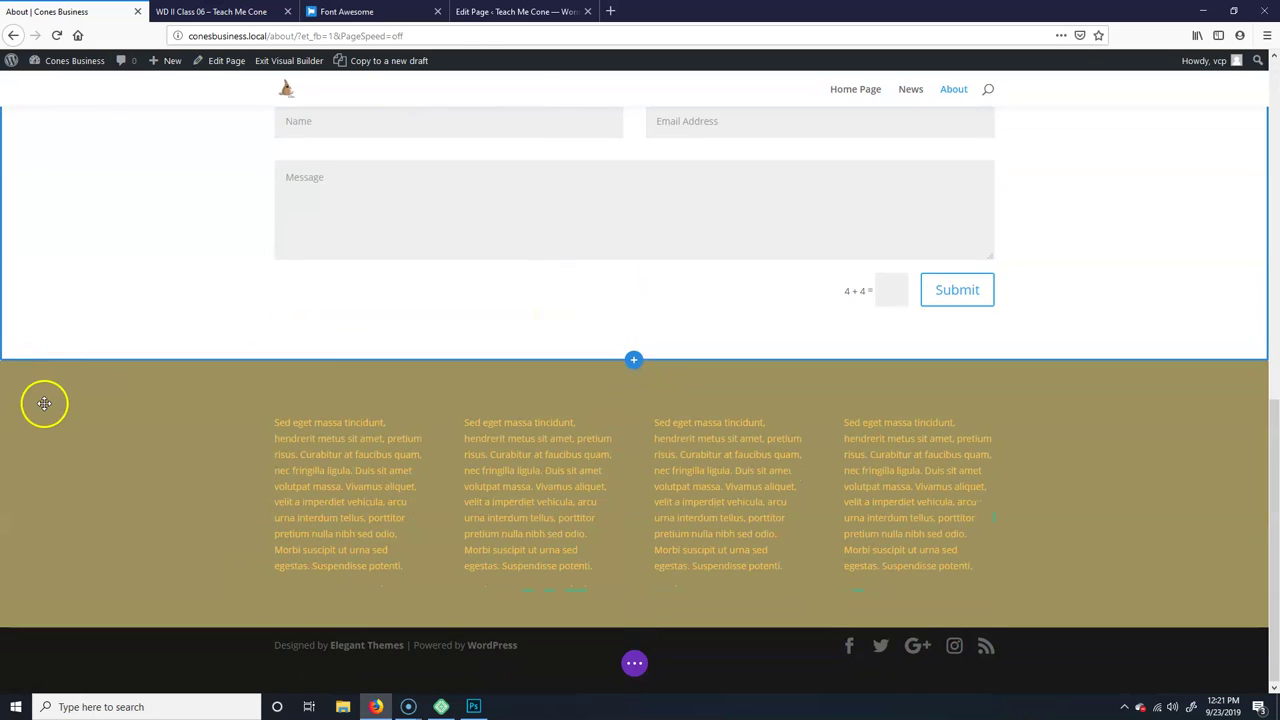
pyautogui.moveTo(52, 385)
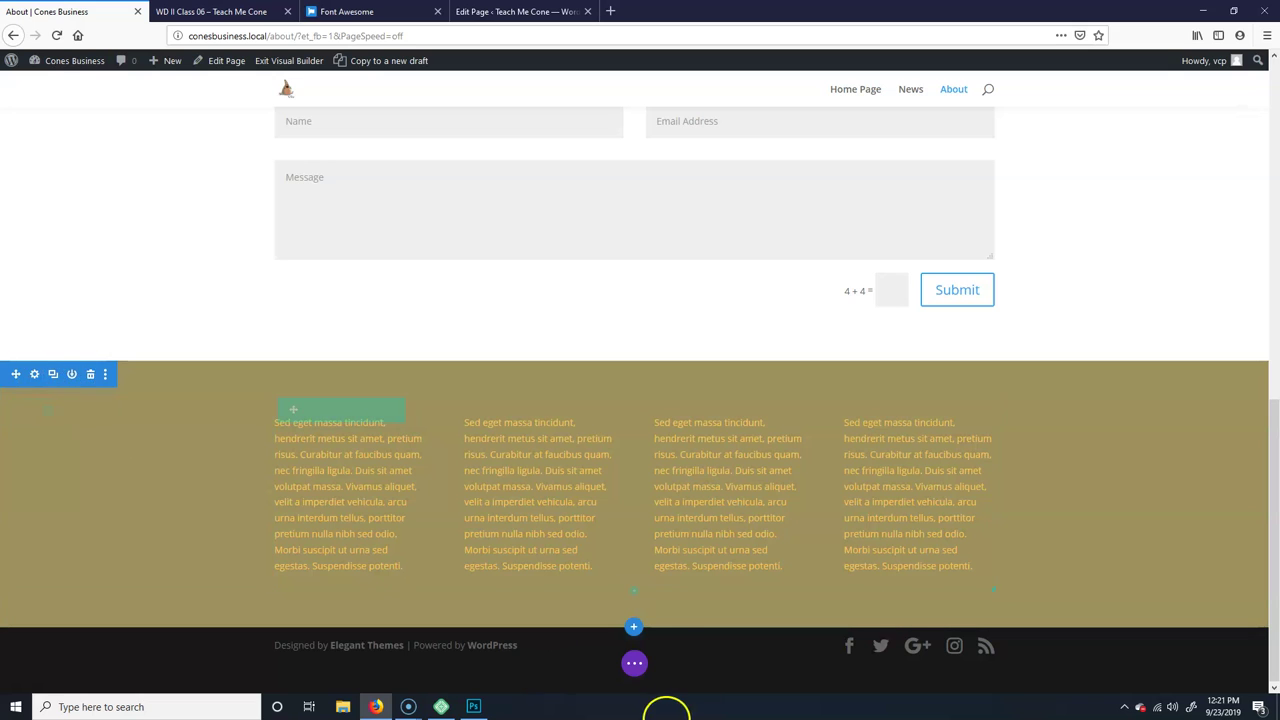
pyautogui.click(634, 663)
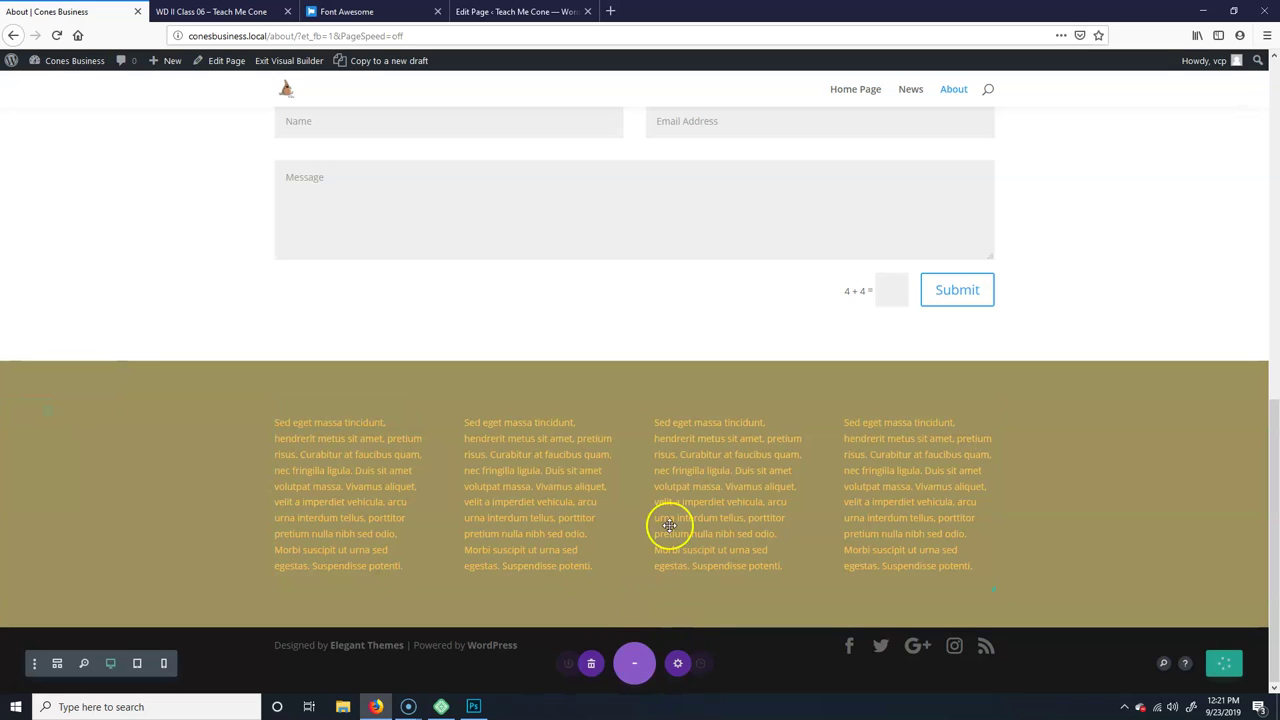
pyautogui.click(632, 663)
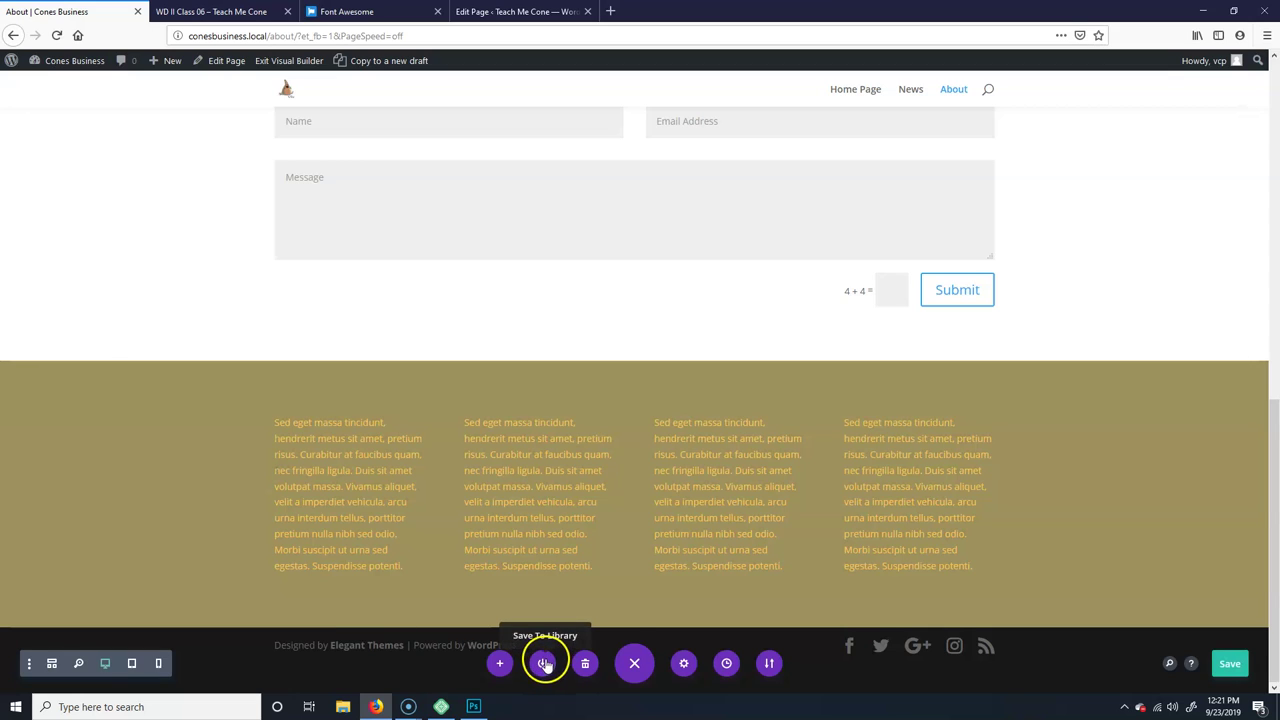
pyautogui.click(414, 500)
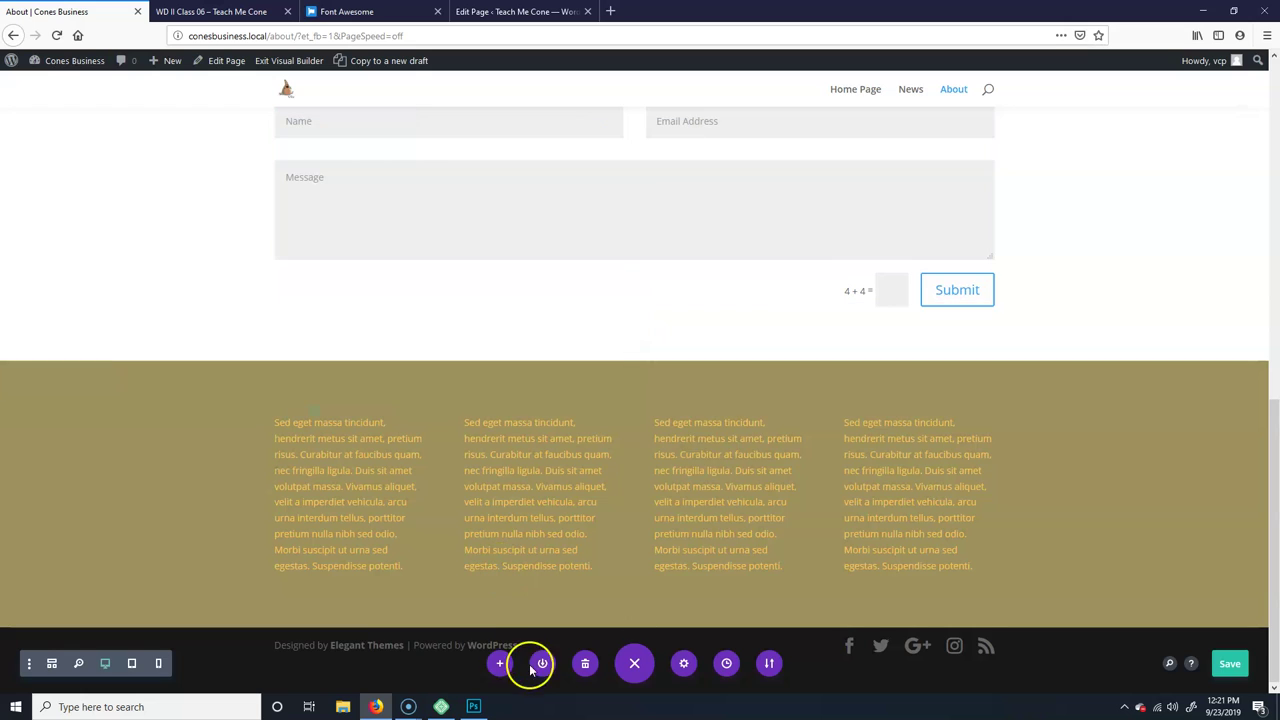
pyautogui.click(385, 467)
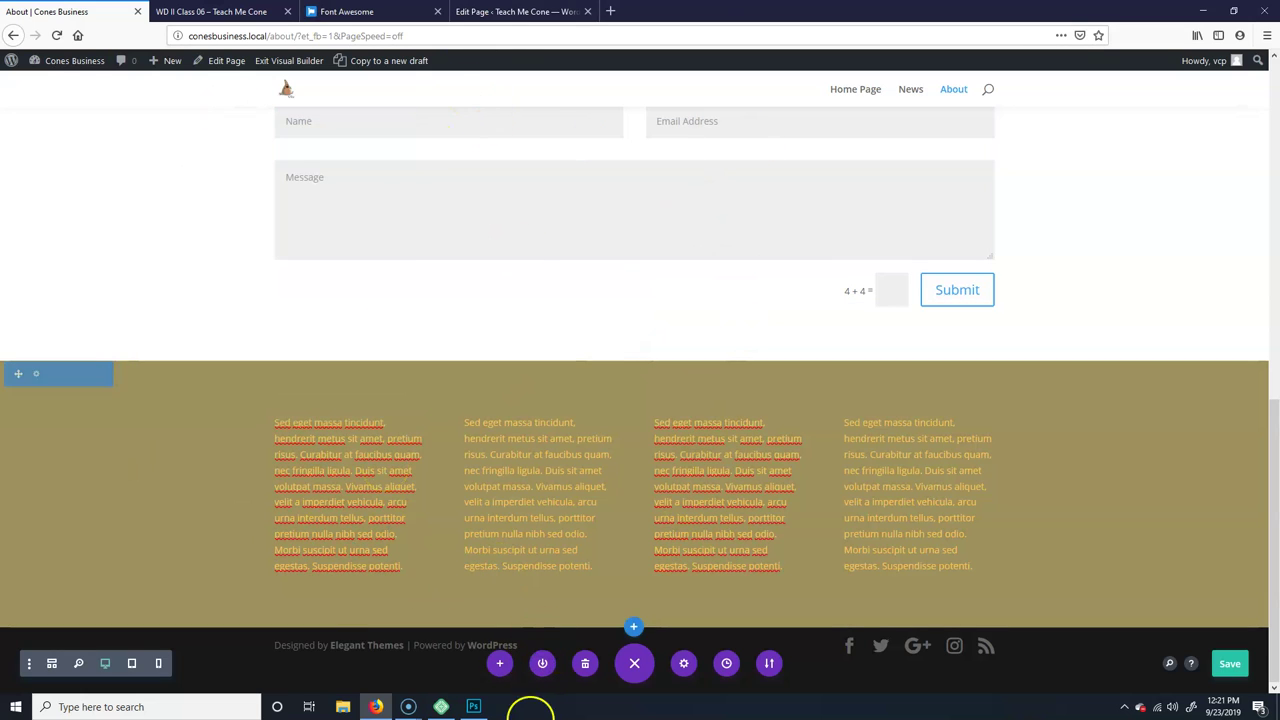
# Step: Review the Divi Tips notes, then exit the About page's Visual Builder, discarding unsaved changes
pyautogui.click(248, 12)
pyautogui.scroll(-1, 414, 428)
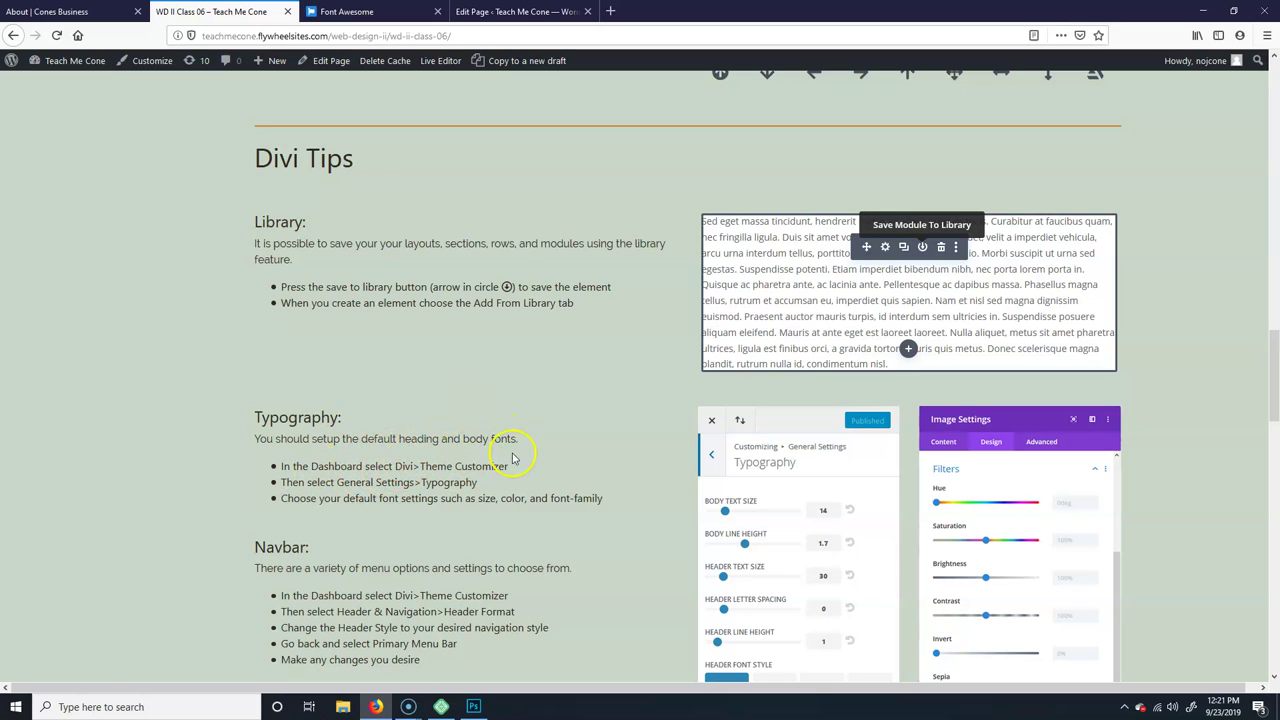
pyautogui.click(60, 11)
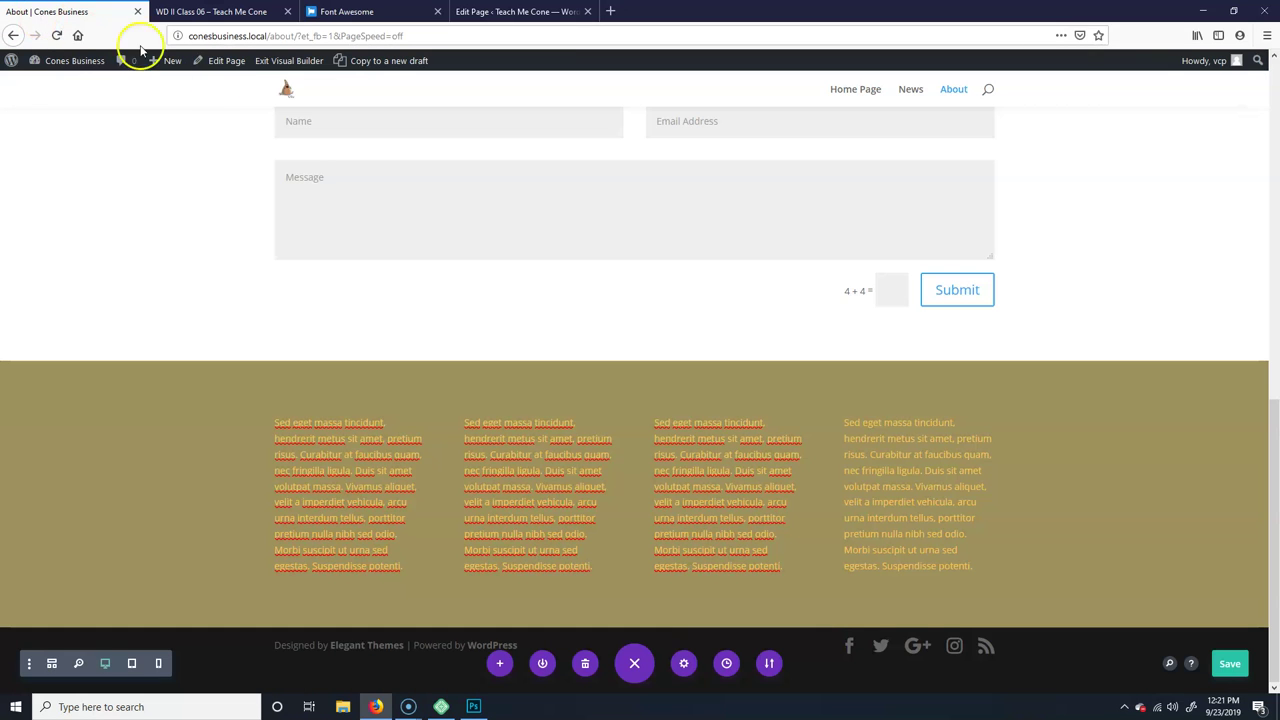
pyautogui.click(57, 35)
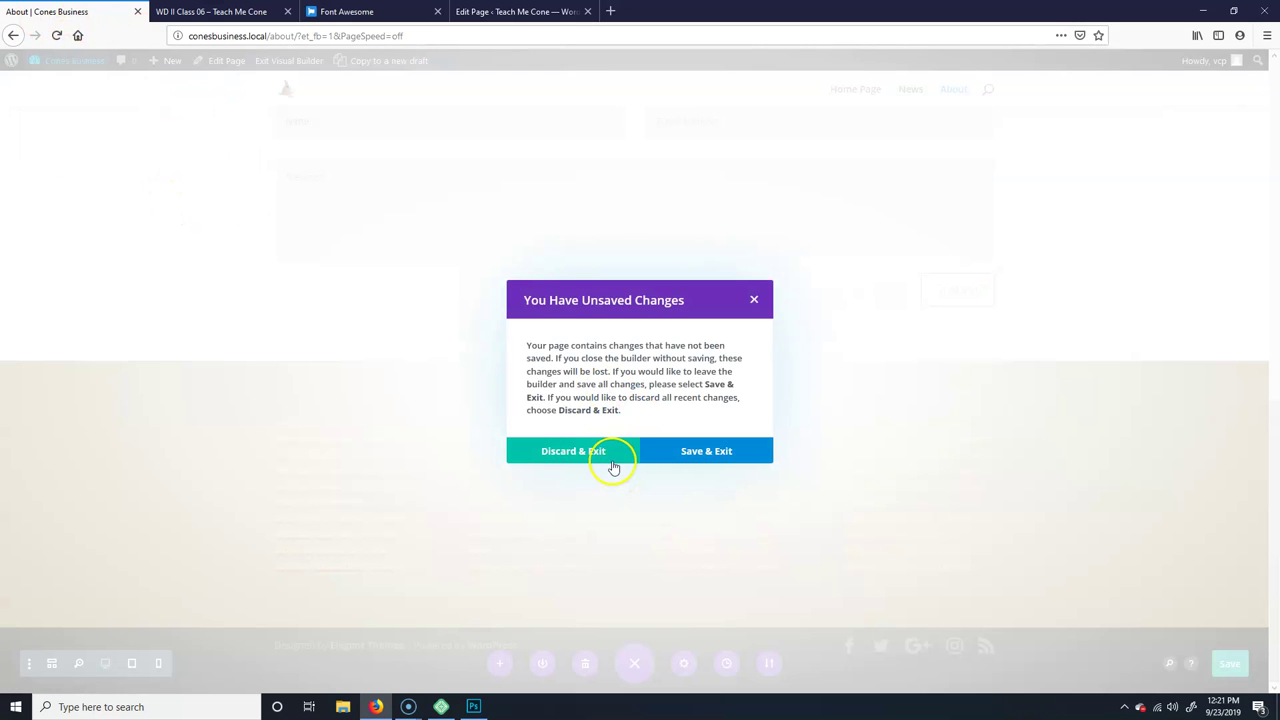
pyautogui.click(606, 458)
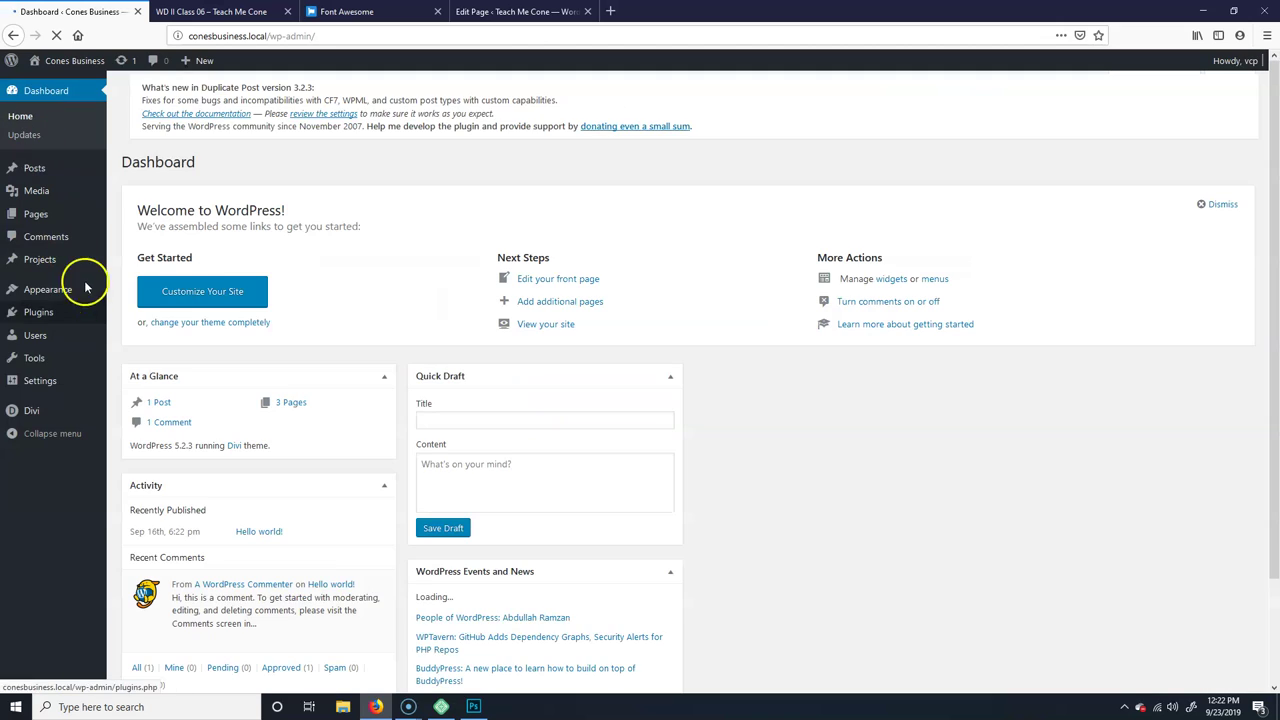
# Step: Open the Divi Theme Customizer from the Dashboard's Divi menu
pyautogui.moveTo(68, 385)
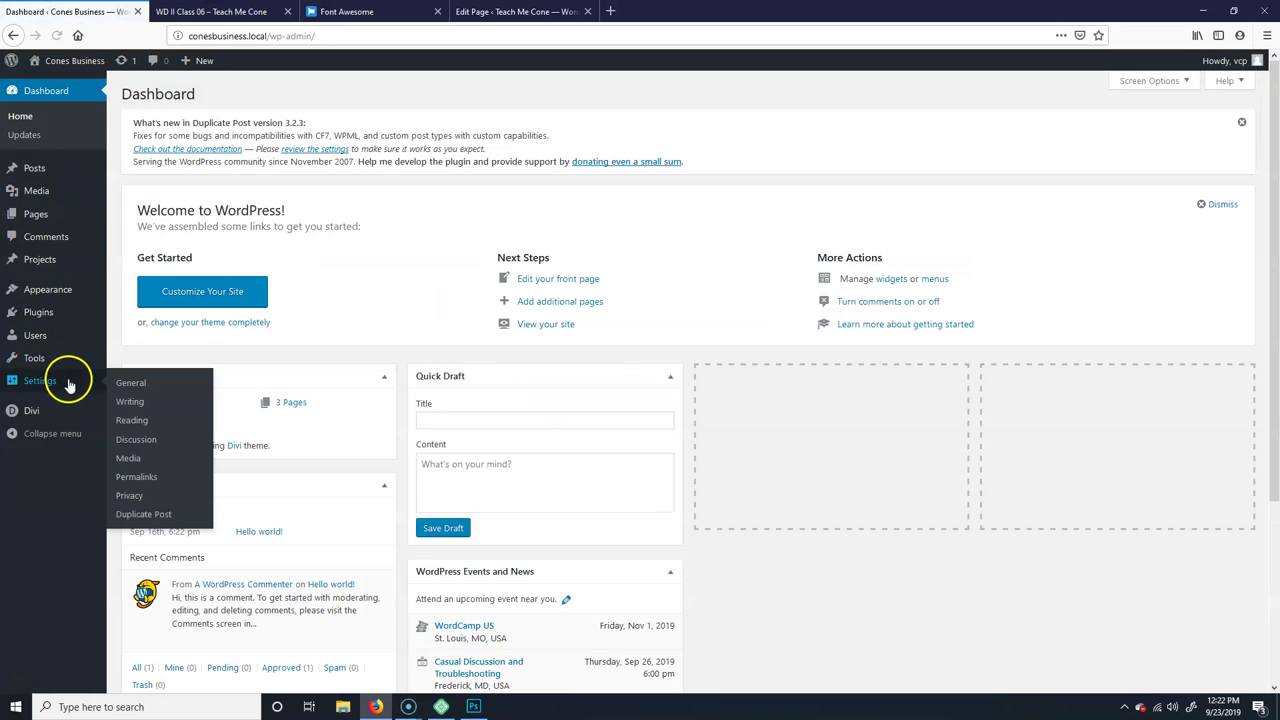
pyautogui.moveTo(57, 411)
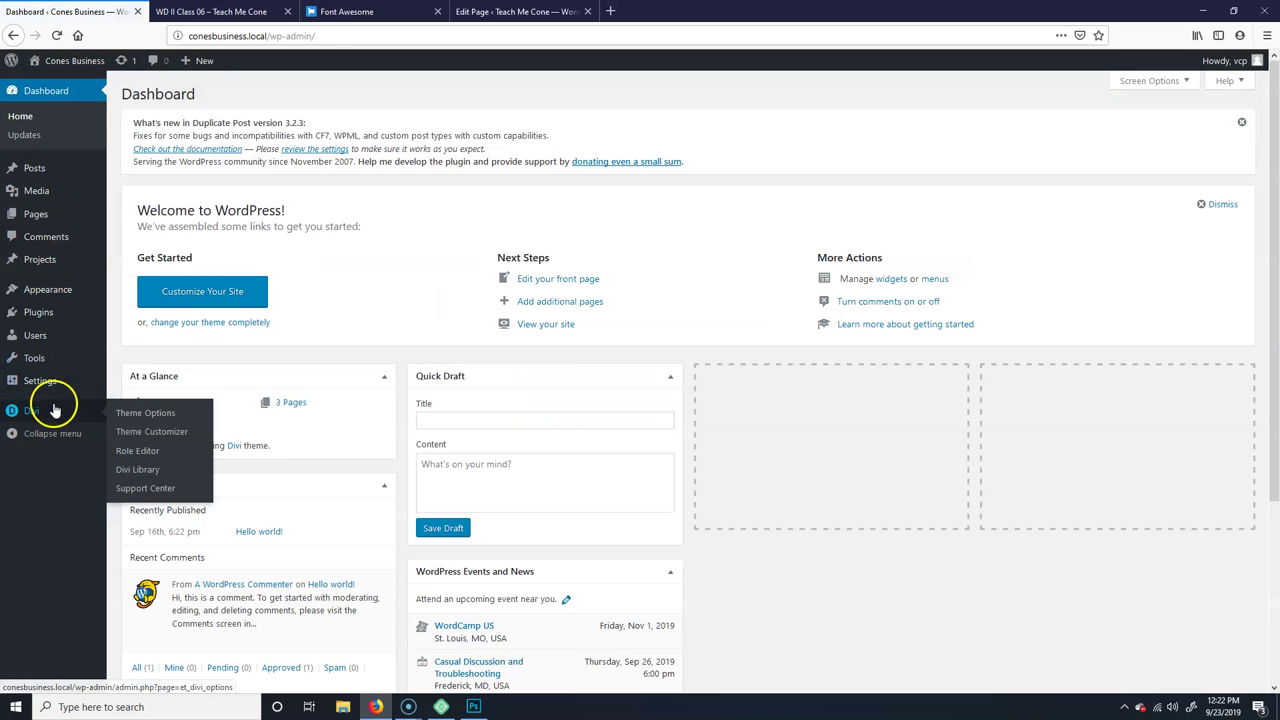
pyautogui.click(176, 433)
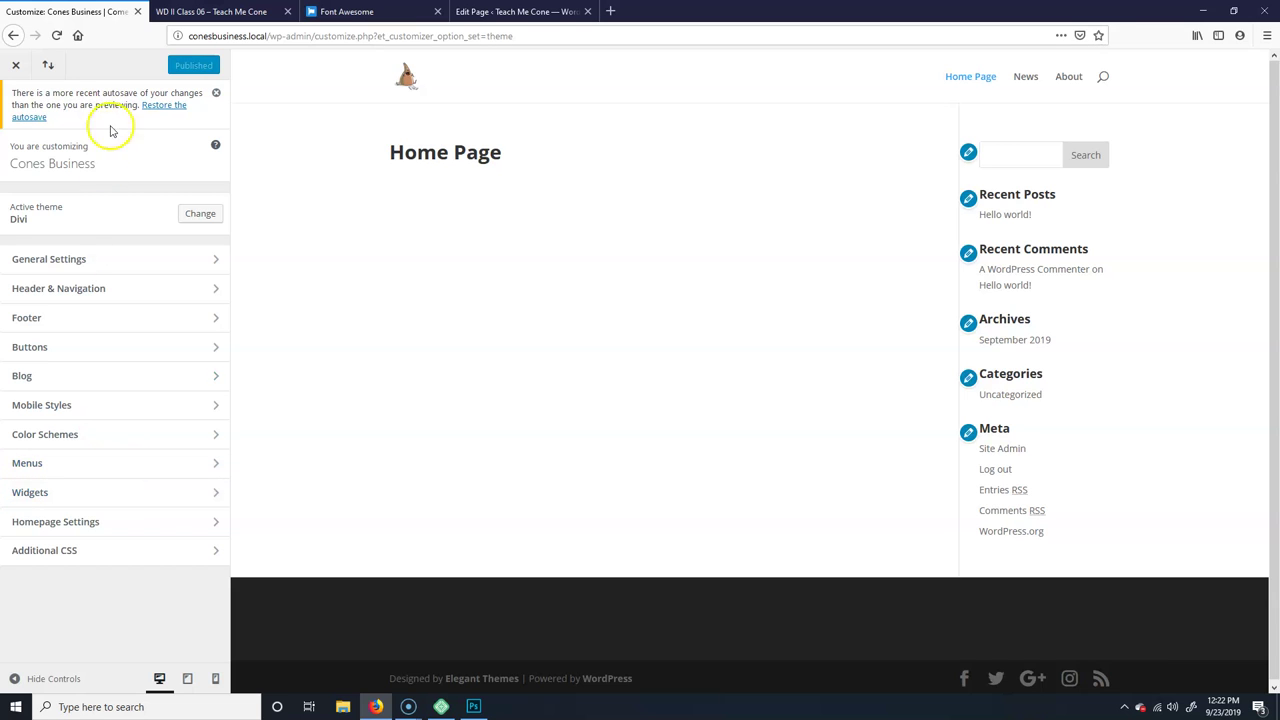
# Step: Set the General Settings Typography header font to Allan
pyautogui.click(108, 259)
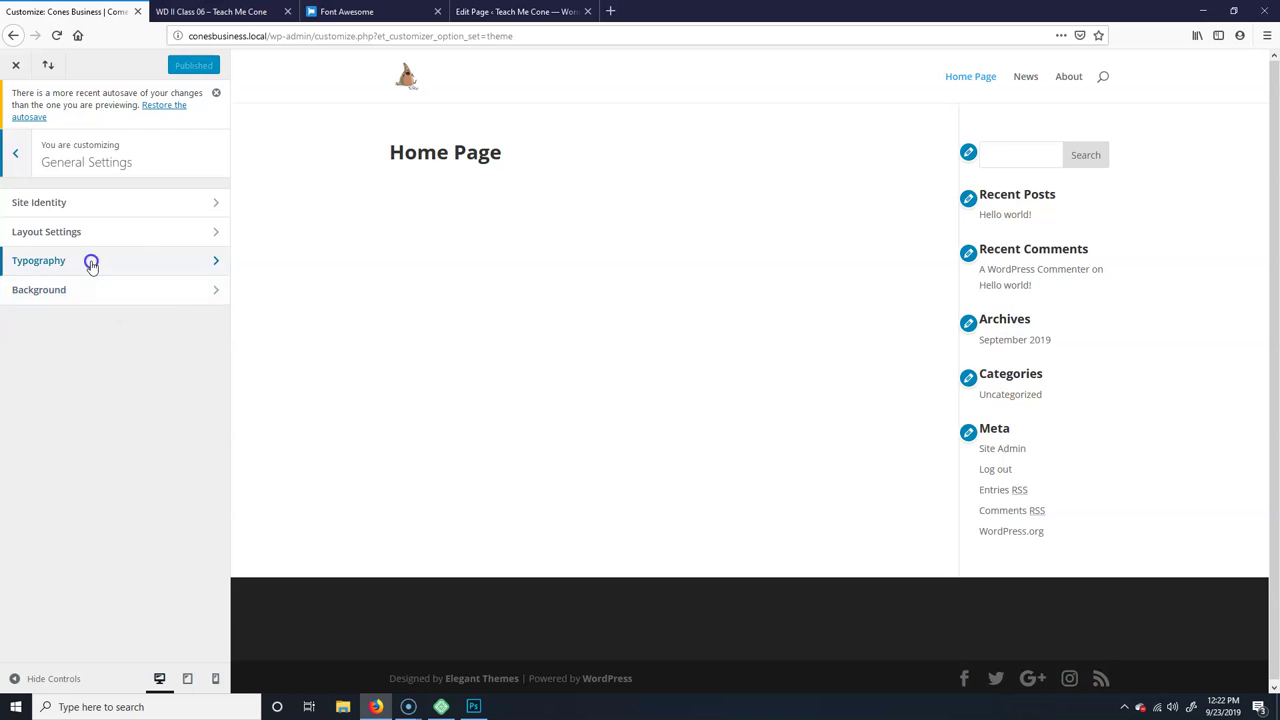
pyautogui.click(89, 260)
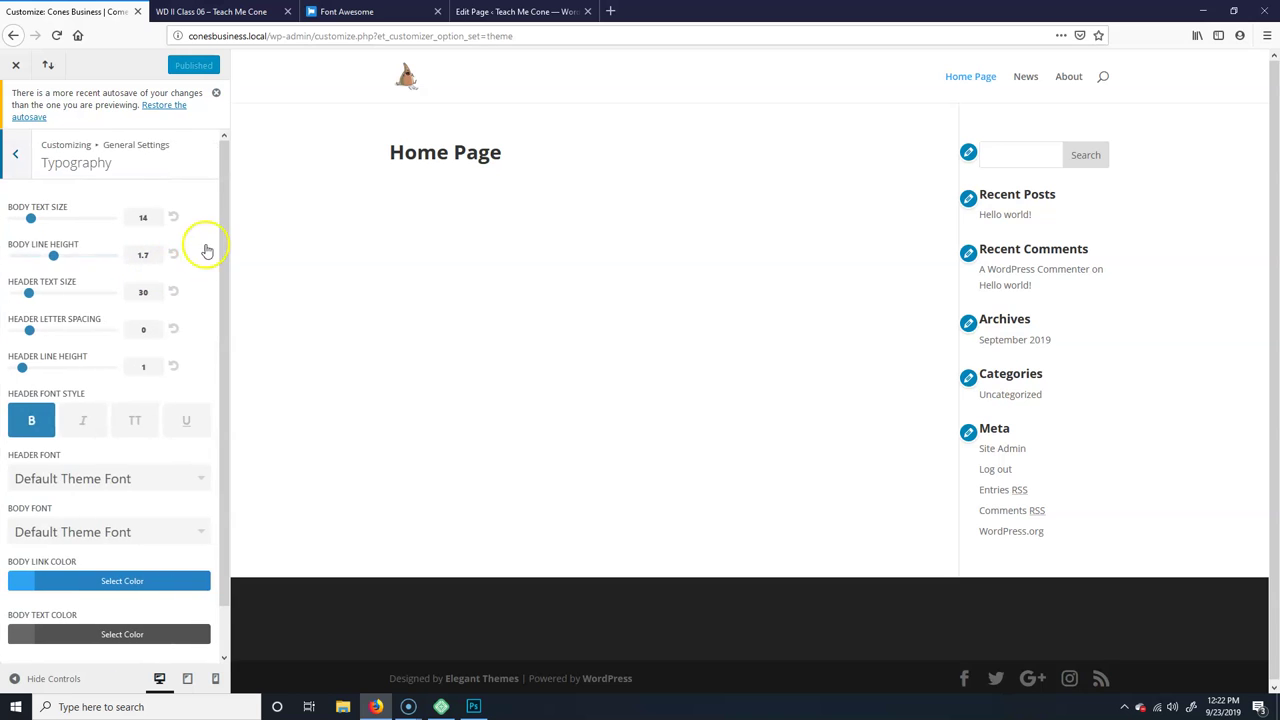
pyautogui.click(89, 482)
pyautogui.scroll(-5, 129, 551)
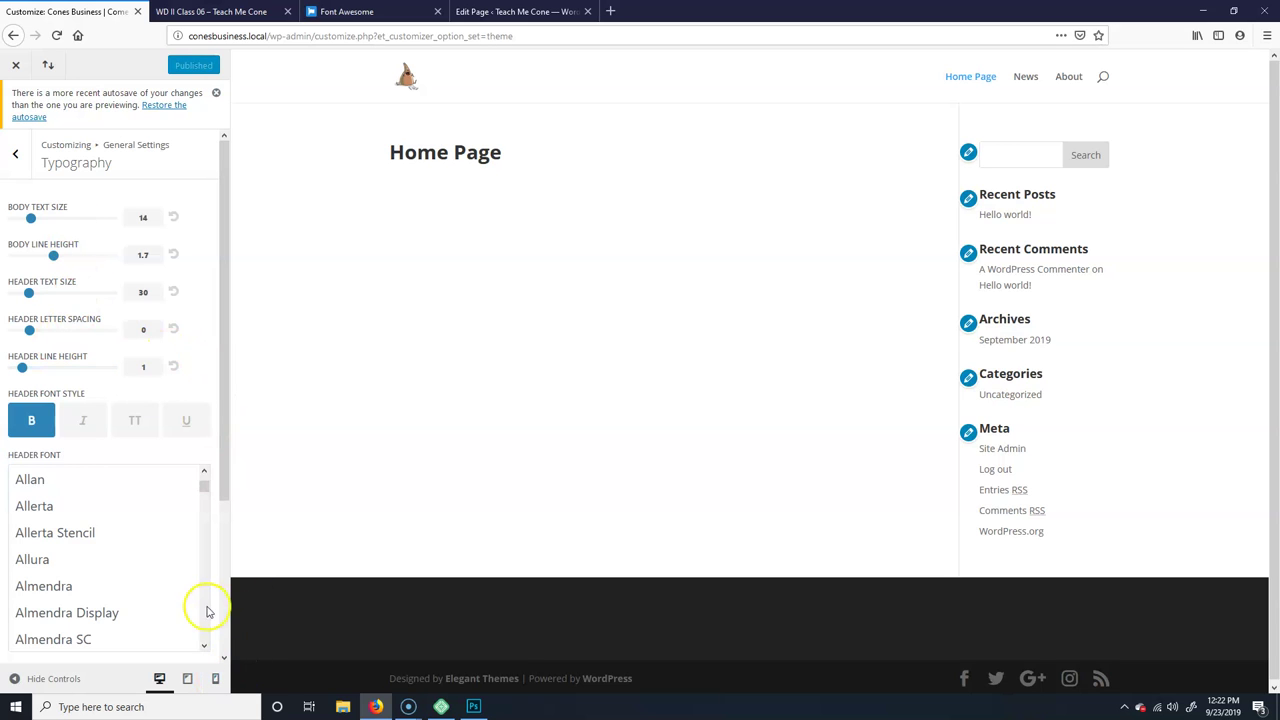
pyautogui.click(114, 476)
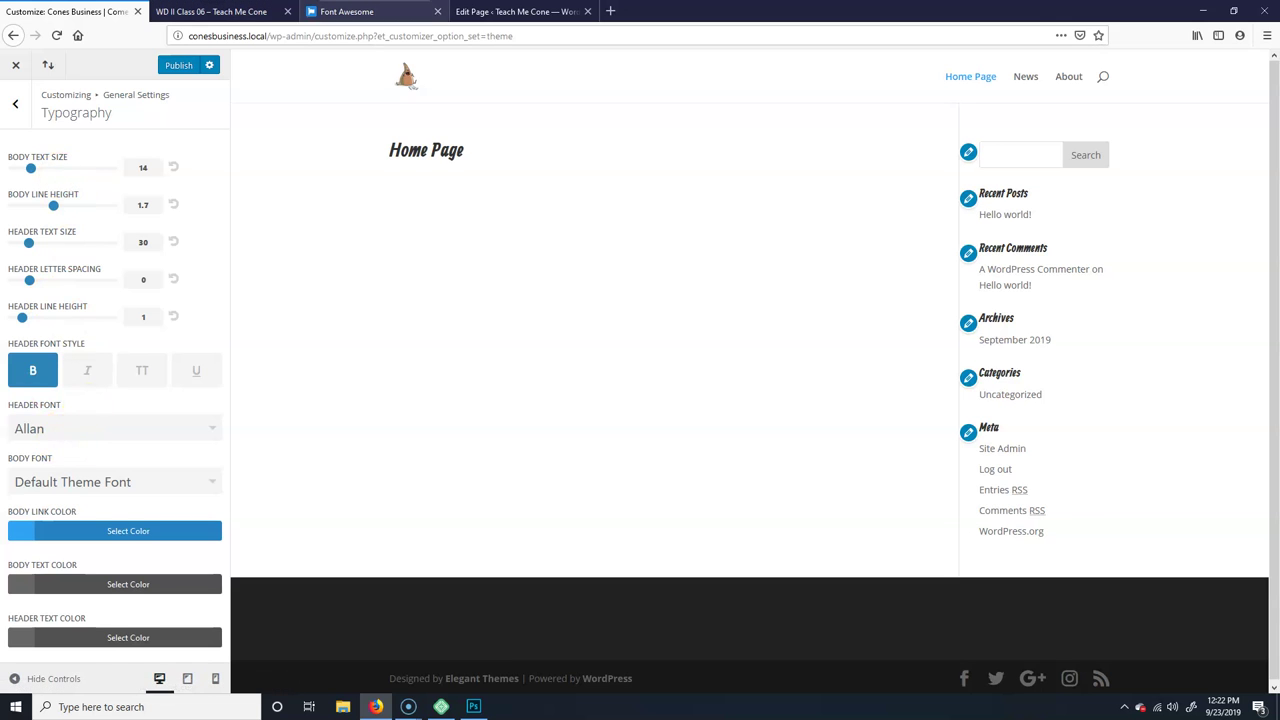
# Step: Glance at the WD II Class 06 lesson page, then return to the customizer
pyautogui.click(521, 11)
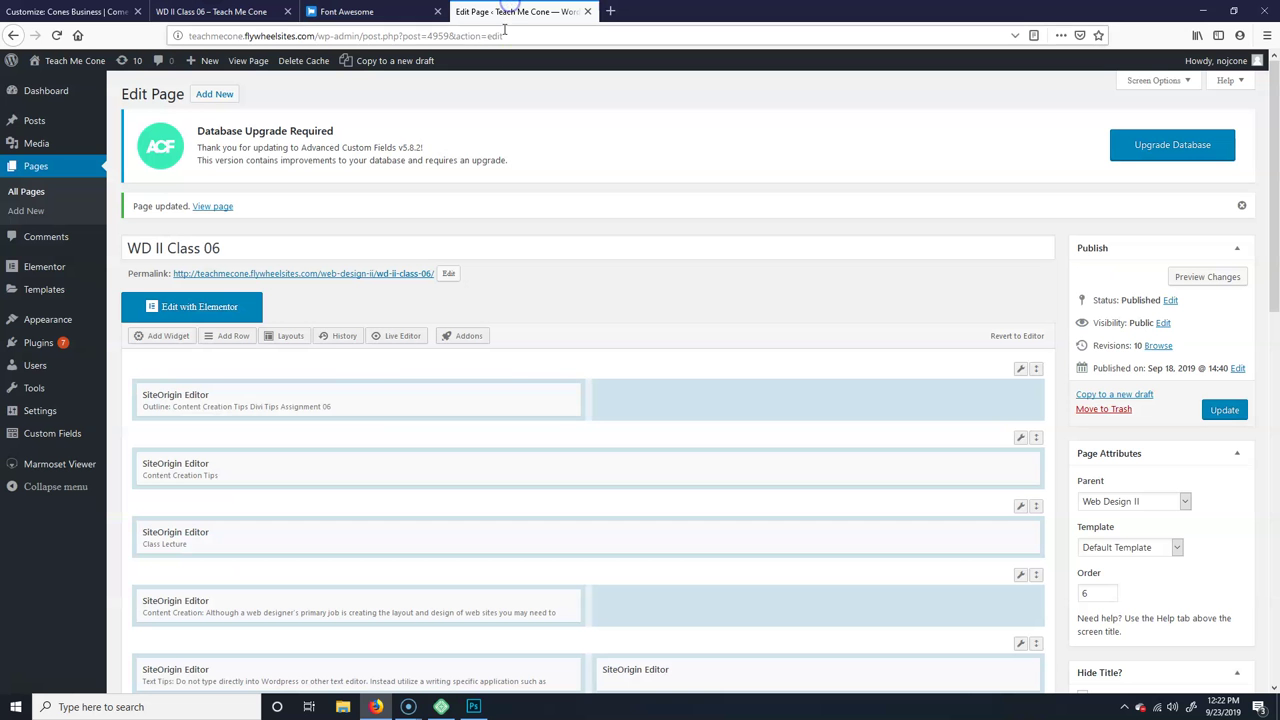
pyautogui.click(215, 11)
pyautogui.scroll(-3, 381, 447)
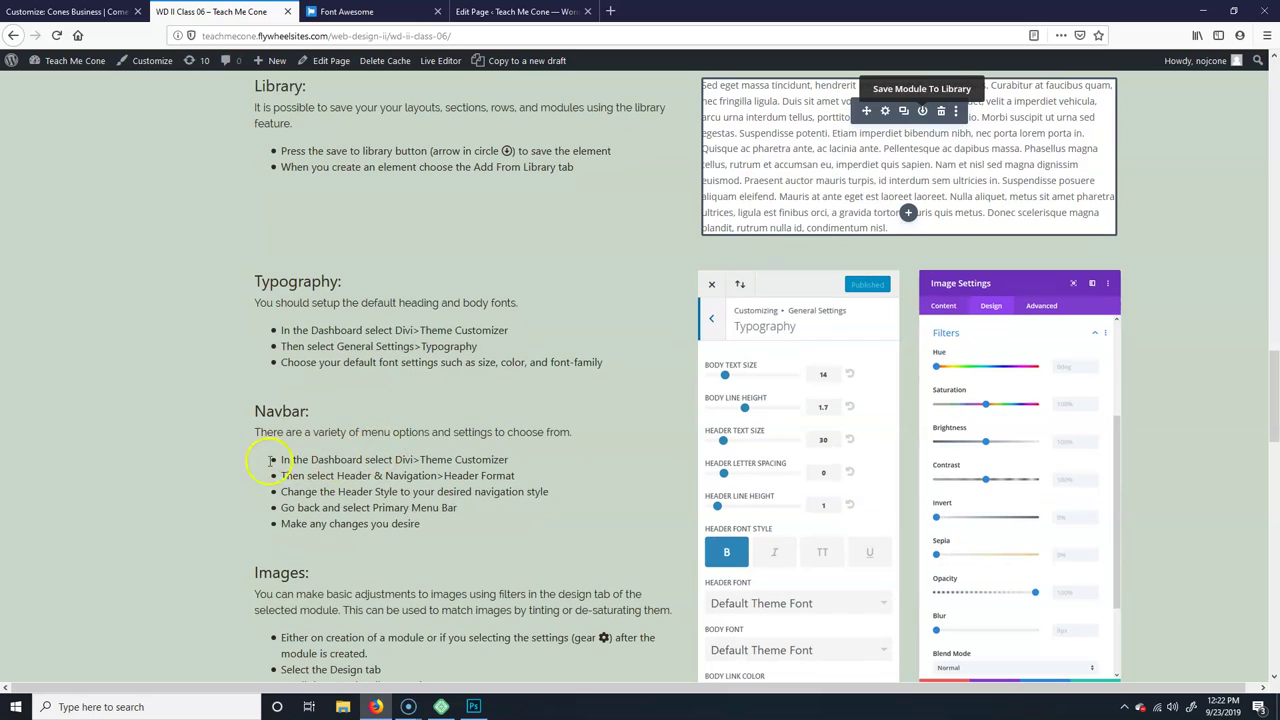
pyautogui.hotkey('ctrl', 'pageup')
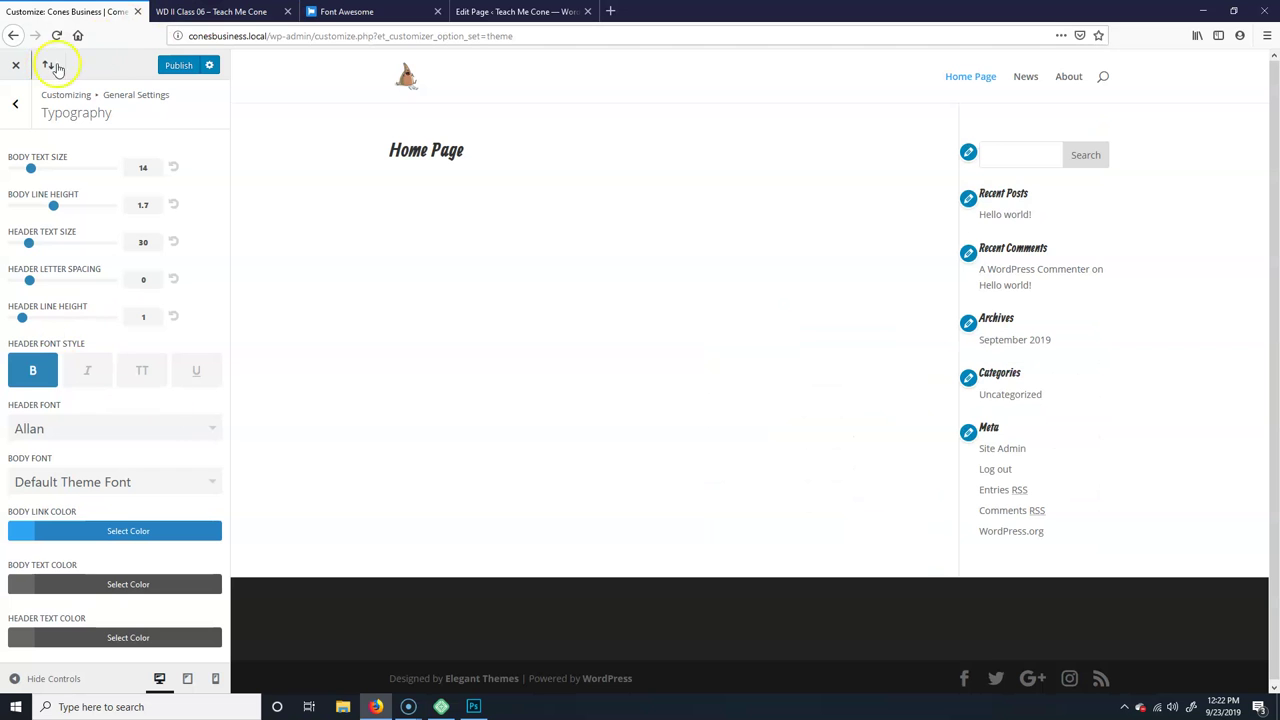
# Step: In Header & Navigation > Header Format, try the Centered and Centered Inline Logo header styles
pyautogui.click(14, 103)
pyautogui.click(11, 104)
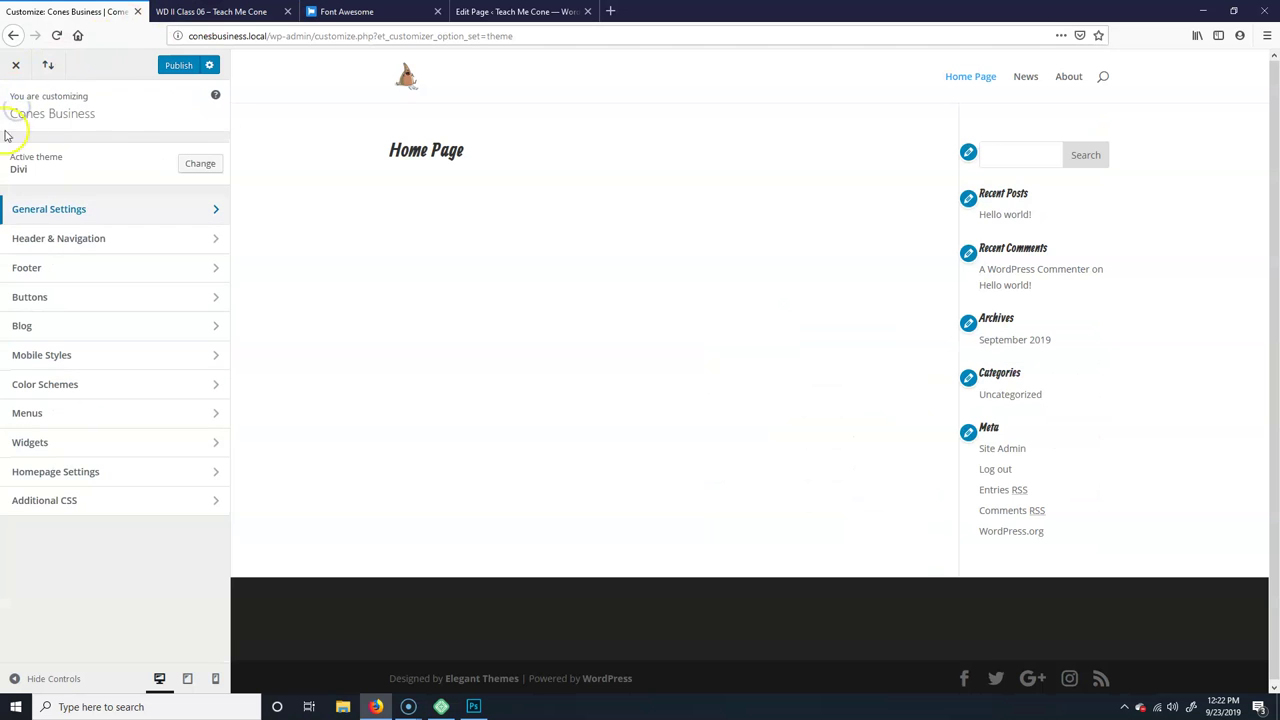
pyautogui.click(187, 239)
pyautogui.click(118, 157)
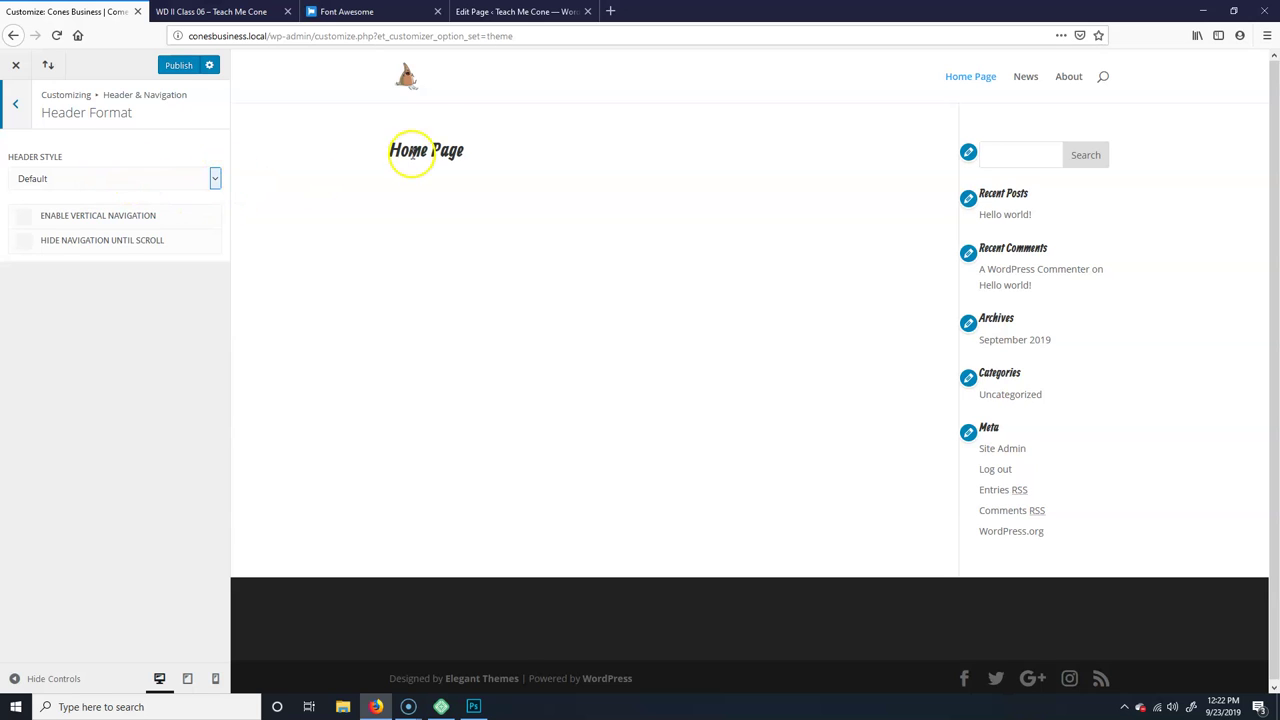
pyautogui.click(214, 179)
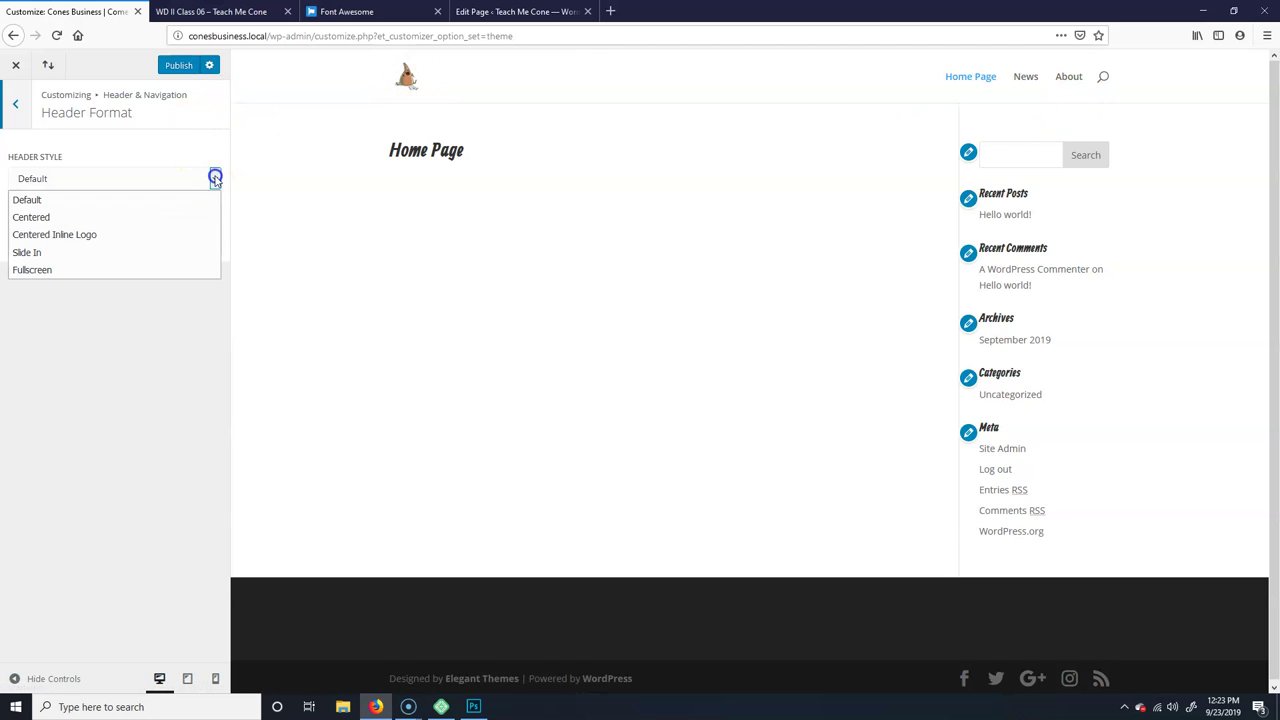
pyautogui.click(78, 220)
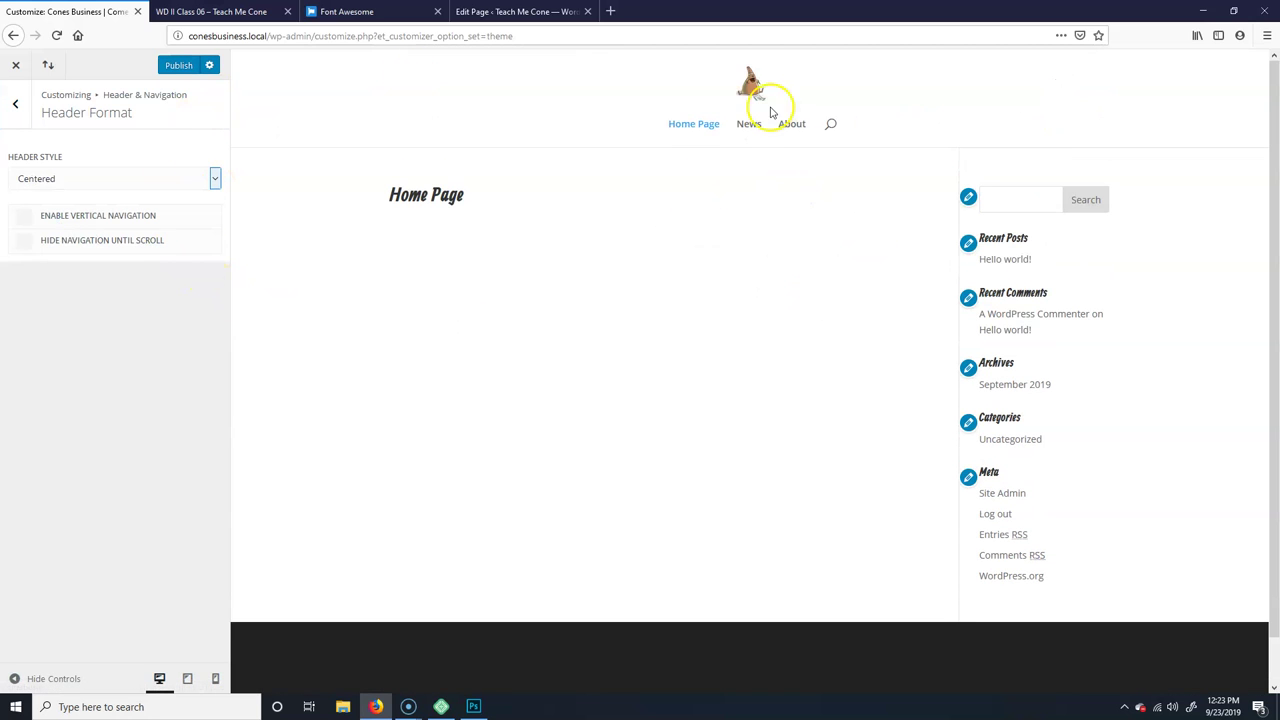
pyautogui.click(213, 179)
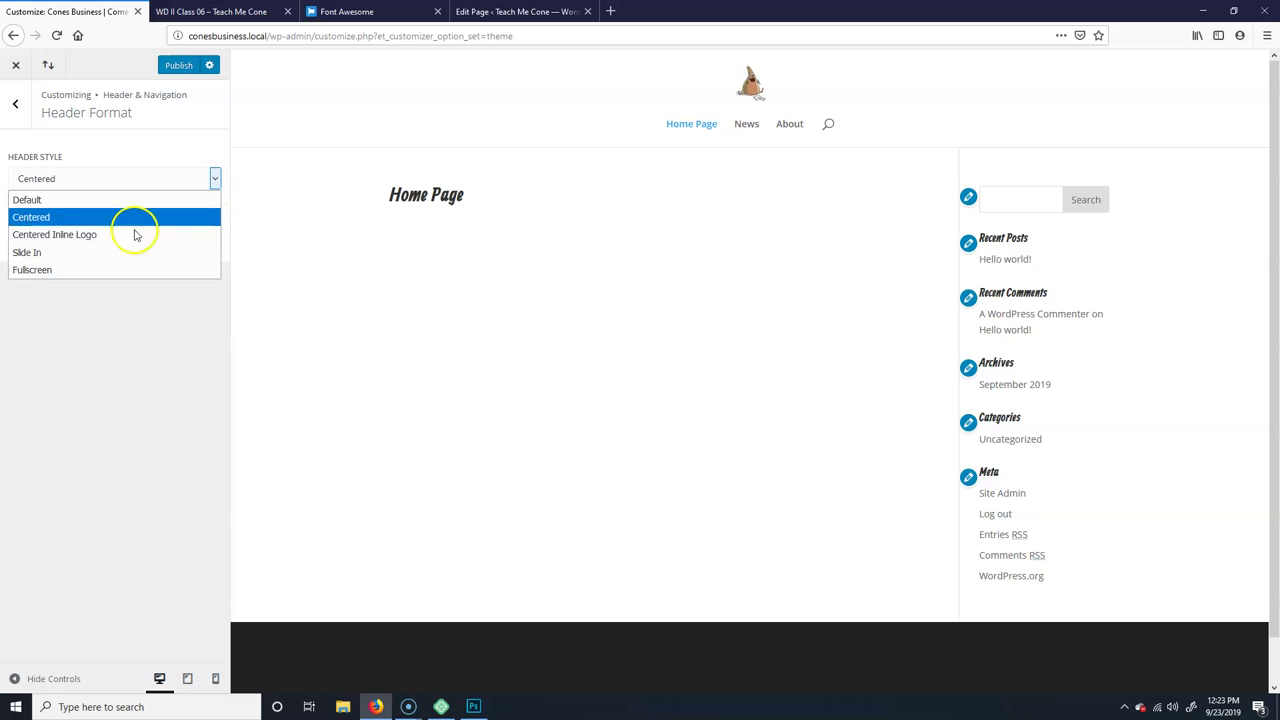
pyautogui.click(137, 230)
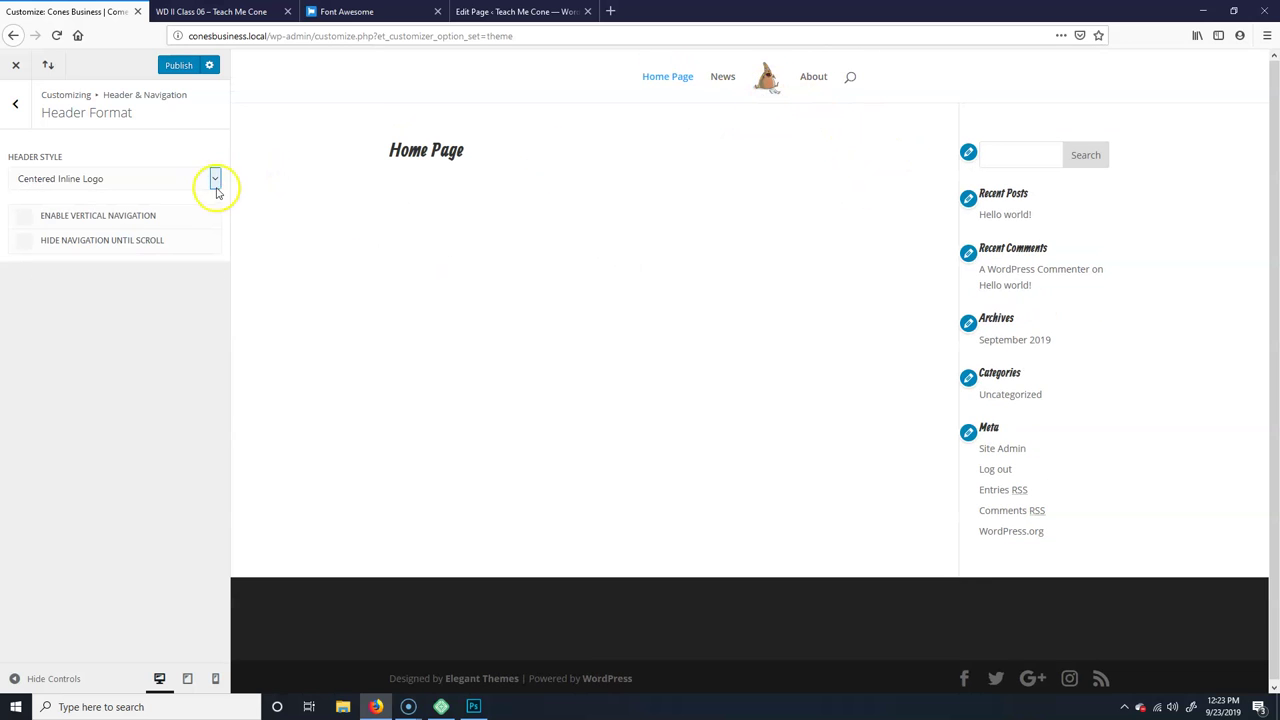
# Step: Switch to the Slide In header style and preview its slide-in menu
pyautogui.click(215, 179)
pyautogui.click(94, 253)
pyautogui.click(391, 108)
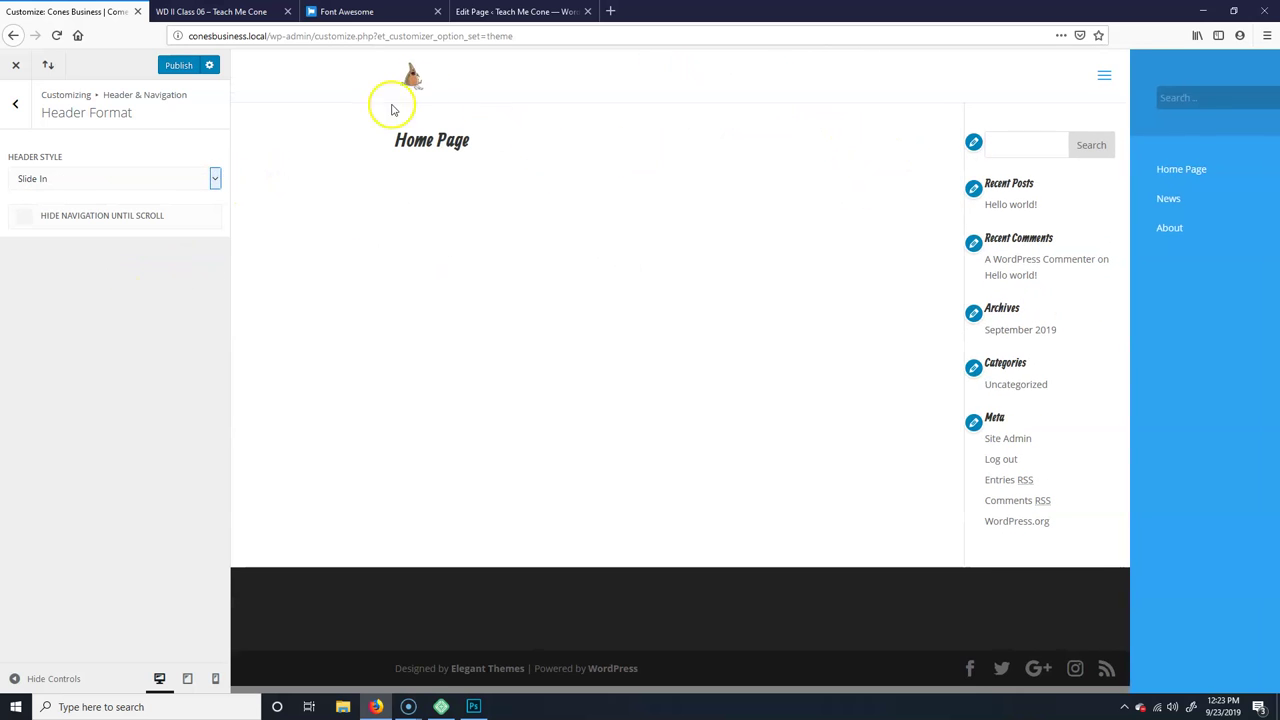
pyautogui.click(1099, 72)
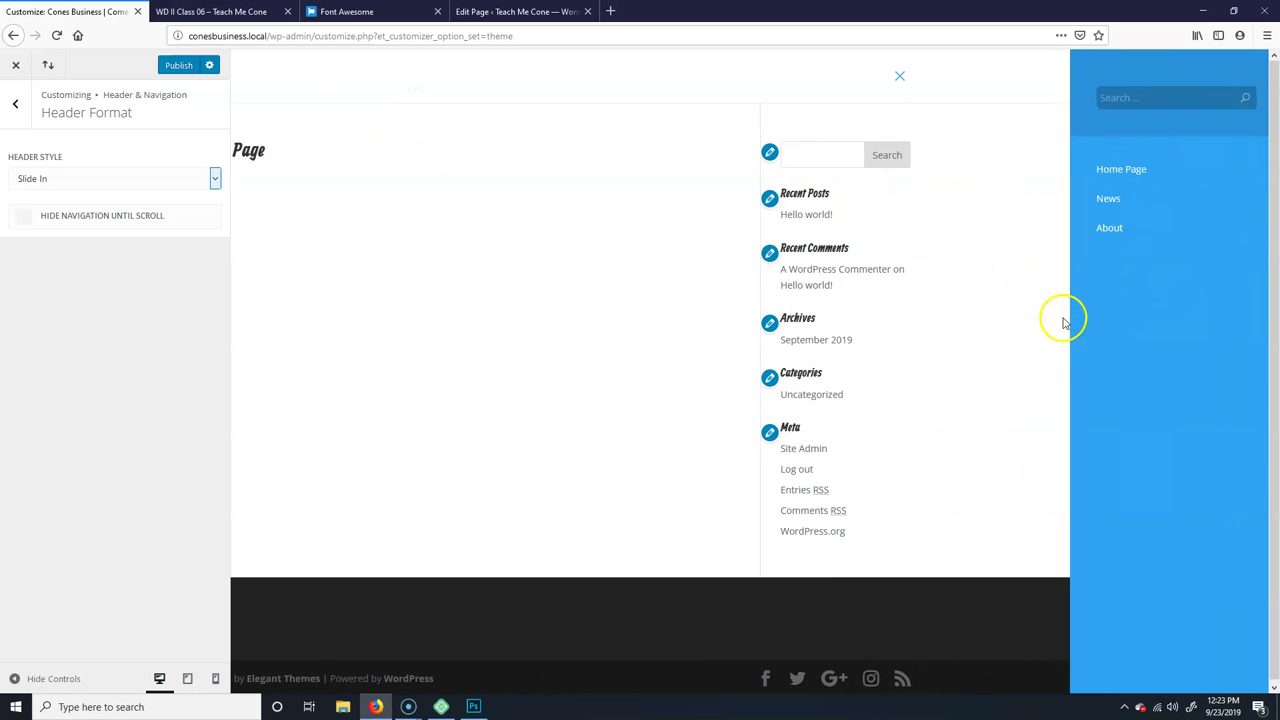
pyautogui.click(883, 77)
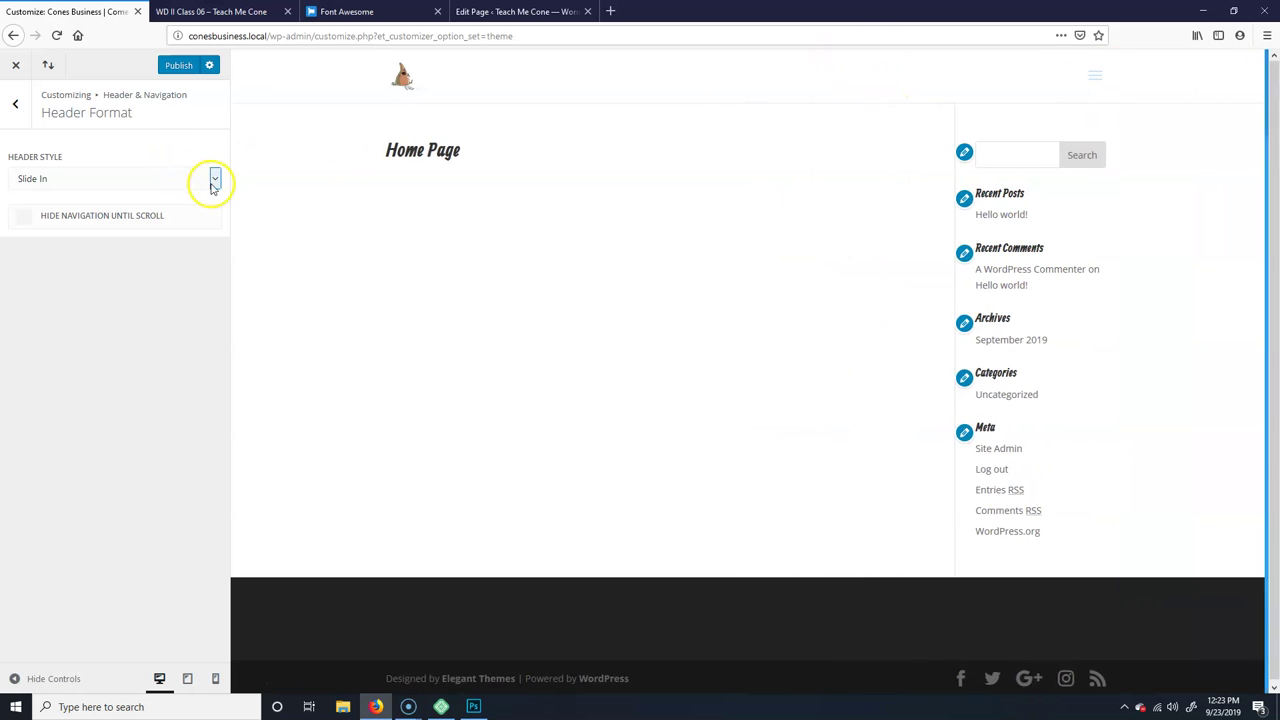
# Step: Settle on the Fullscreen header style, preview its menu, and toggle Hide Navigation Until Scroll
pyautogui.click(214, 179)
pyautogui.click(57, 266)
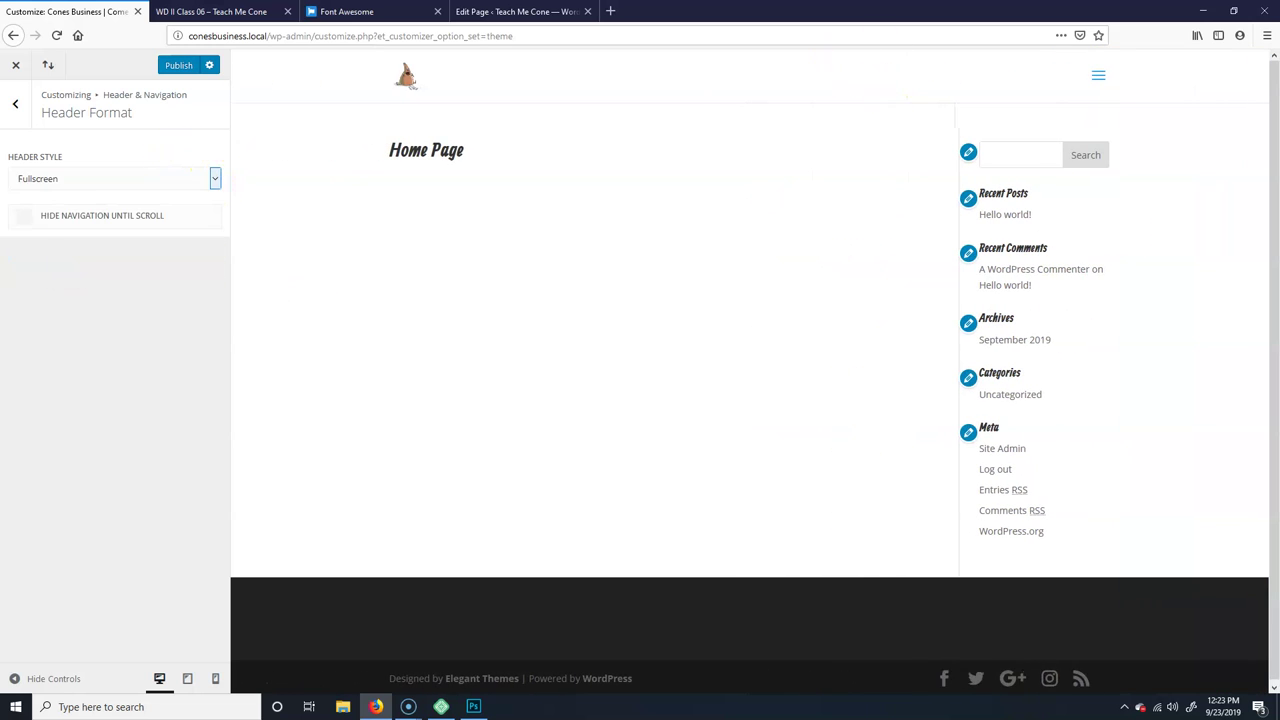
pyautogui.click(1097, 78)
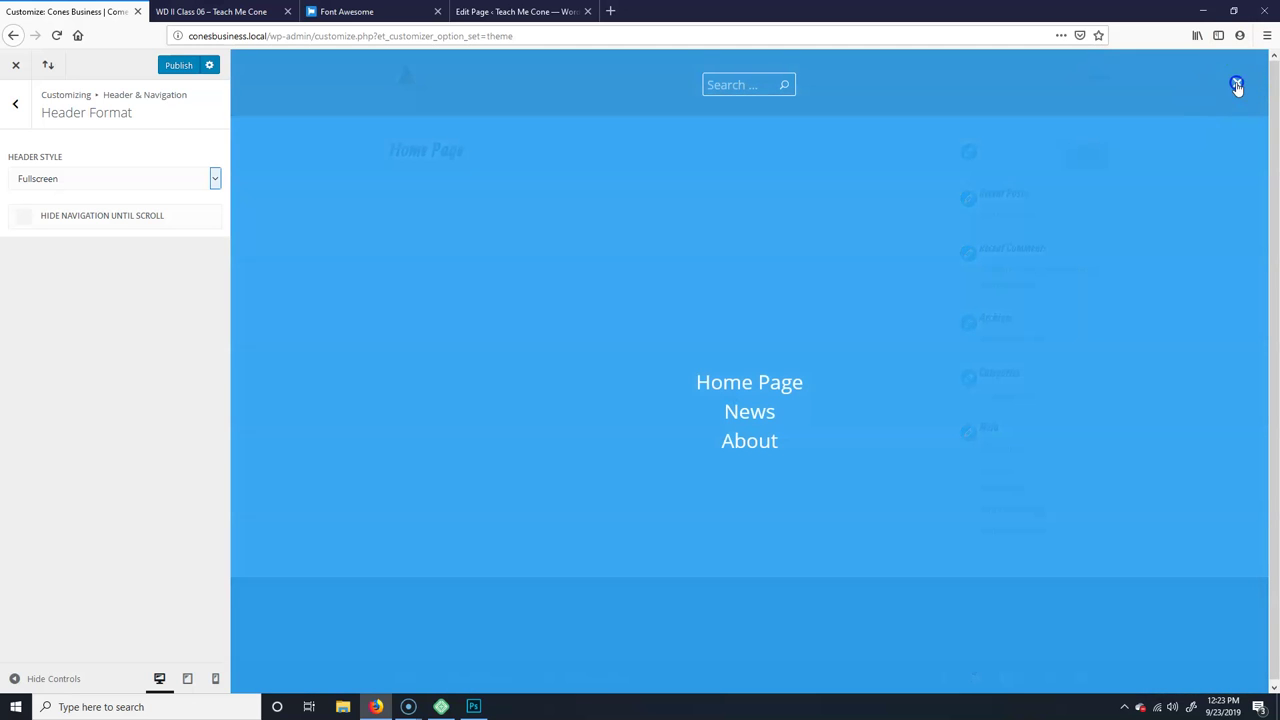
pyautogui.click(1237, 86)
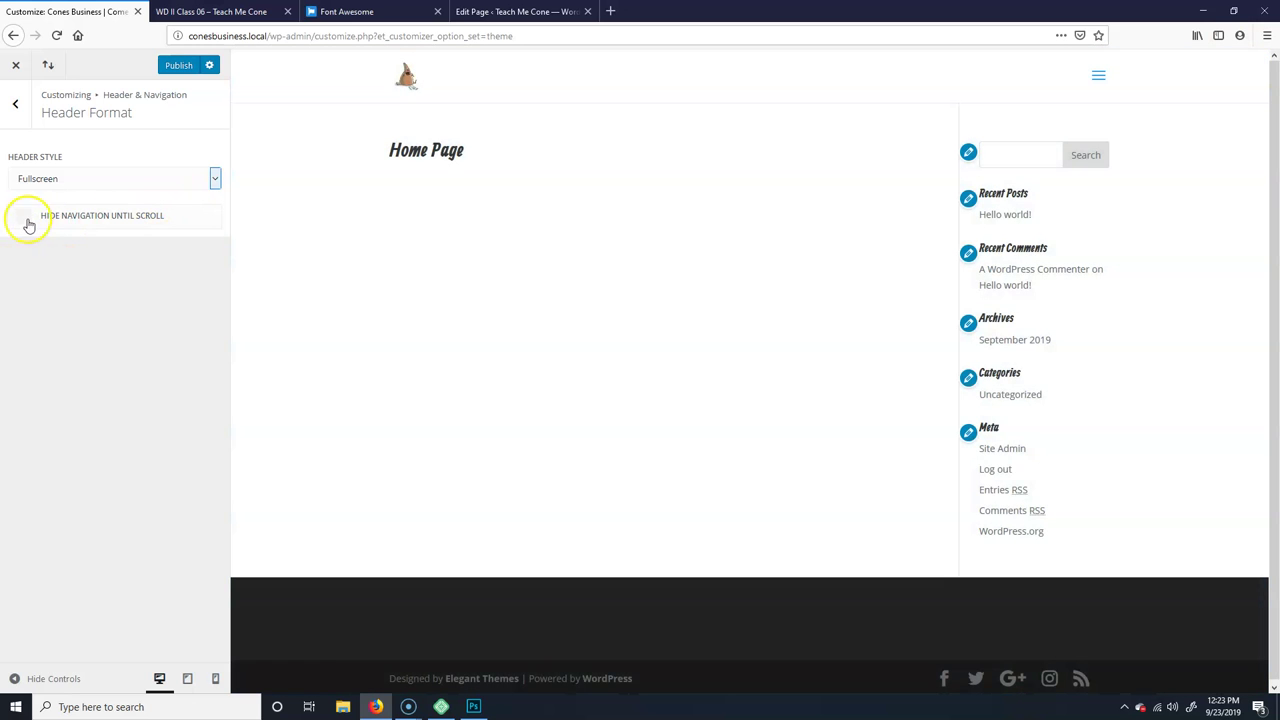
pyautogui.click(24, 217)
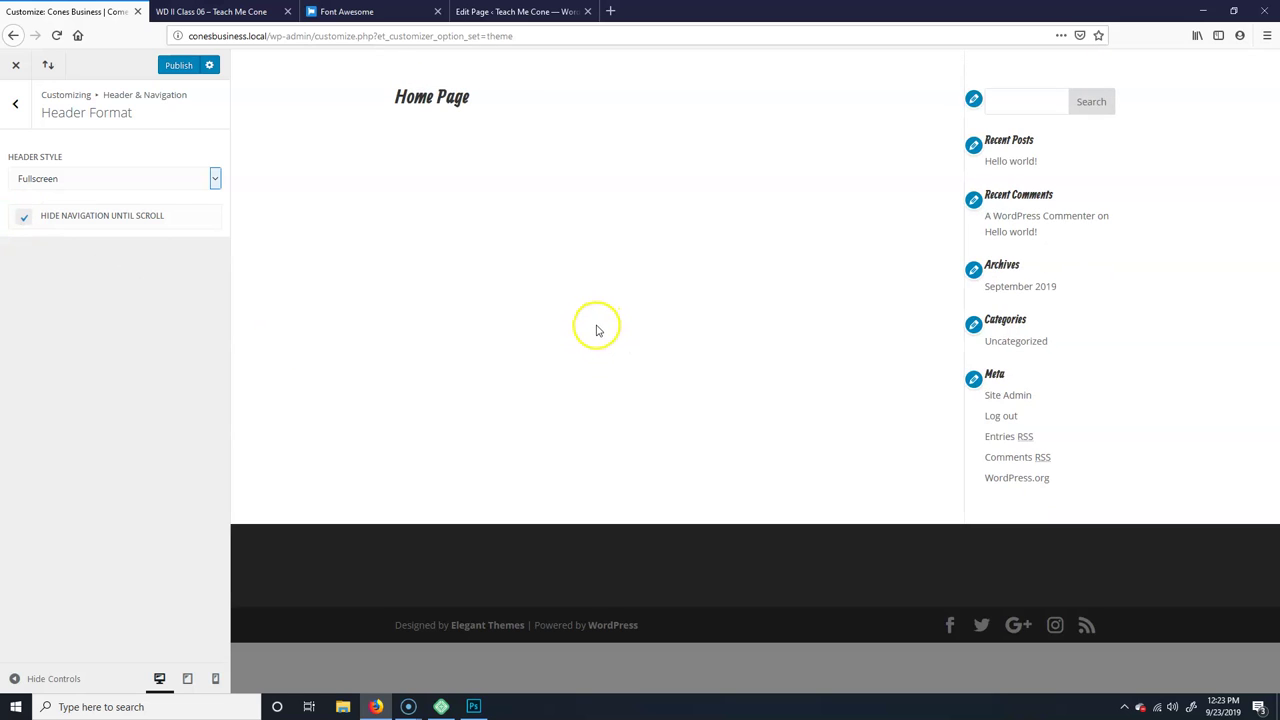
pyautogui.click(641, 235)
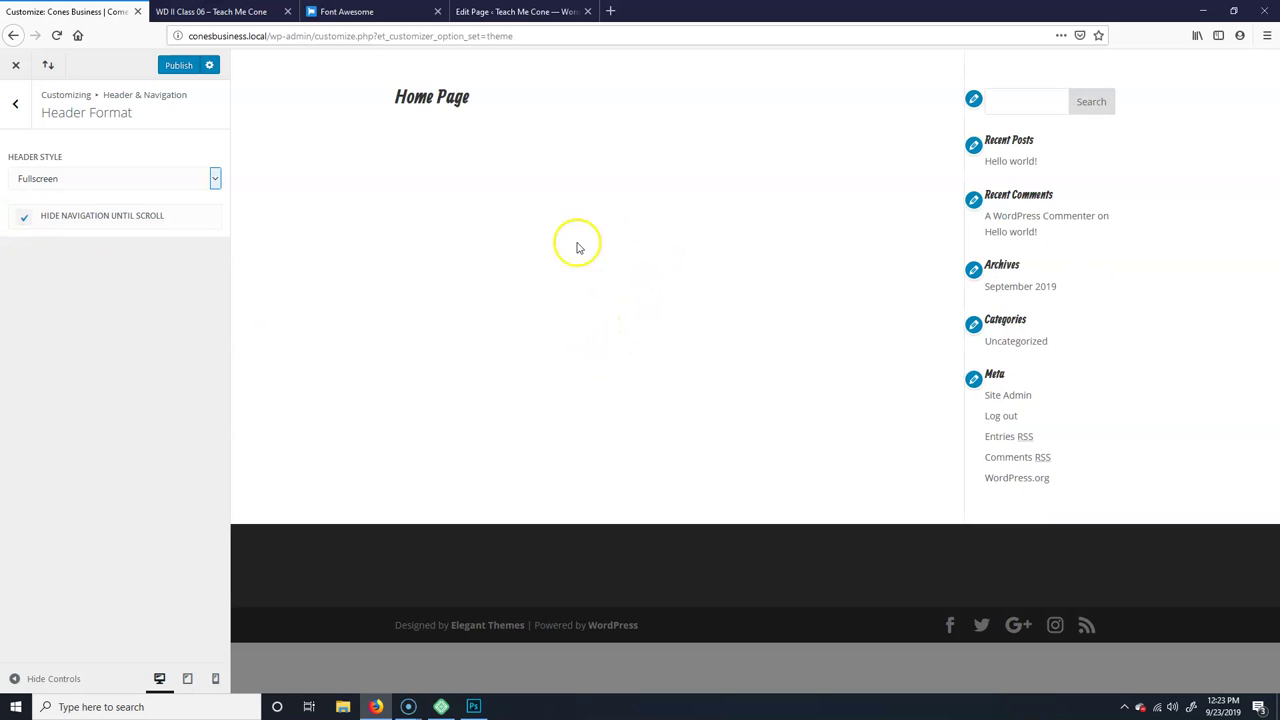
pyautogui.click(24, 219)
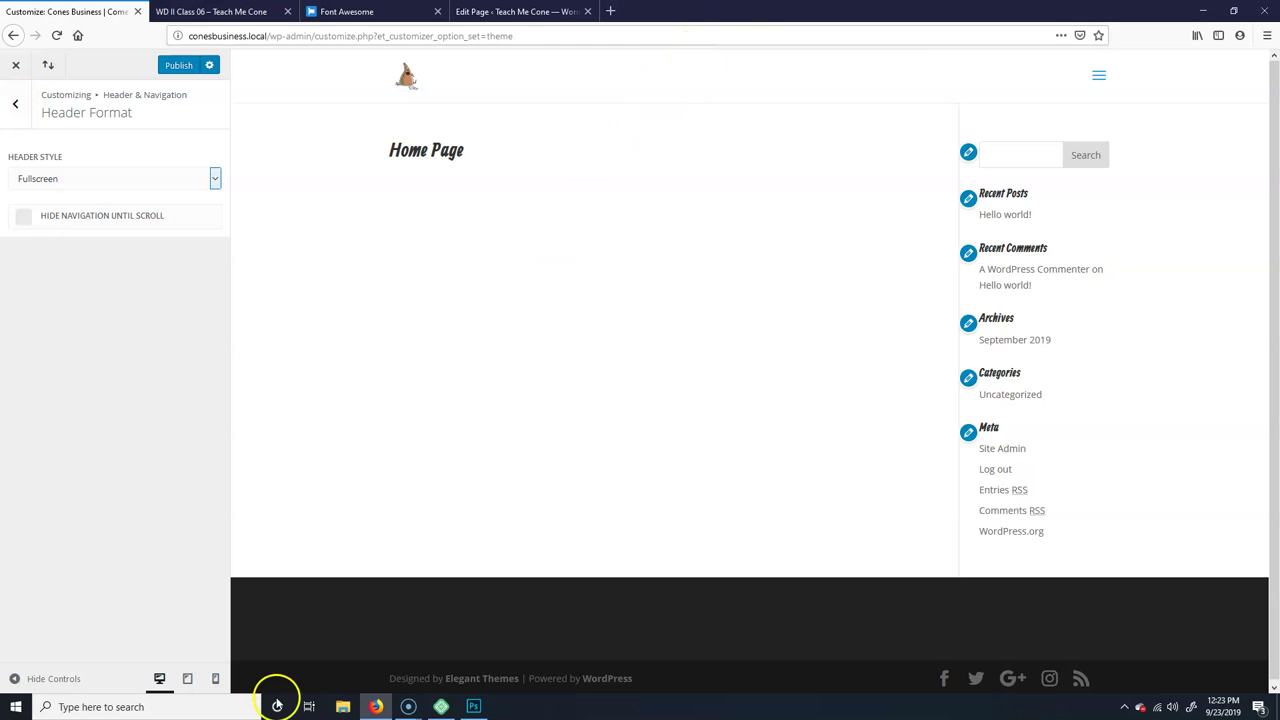
# Step: Scroll through the WD II Class 06 lesson page, then return to the Customizer
pyautogui.click(232, 12)
pyautogui.scroll(-3, 332, 507)
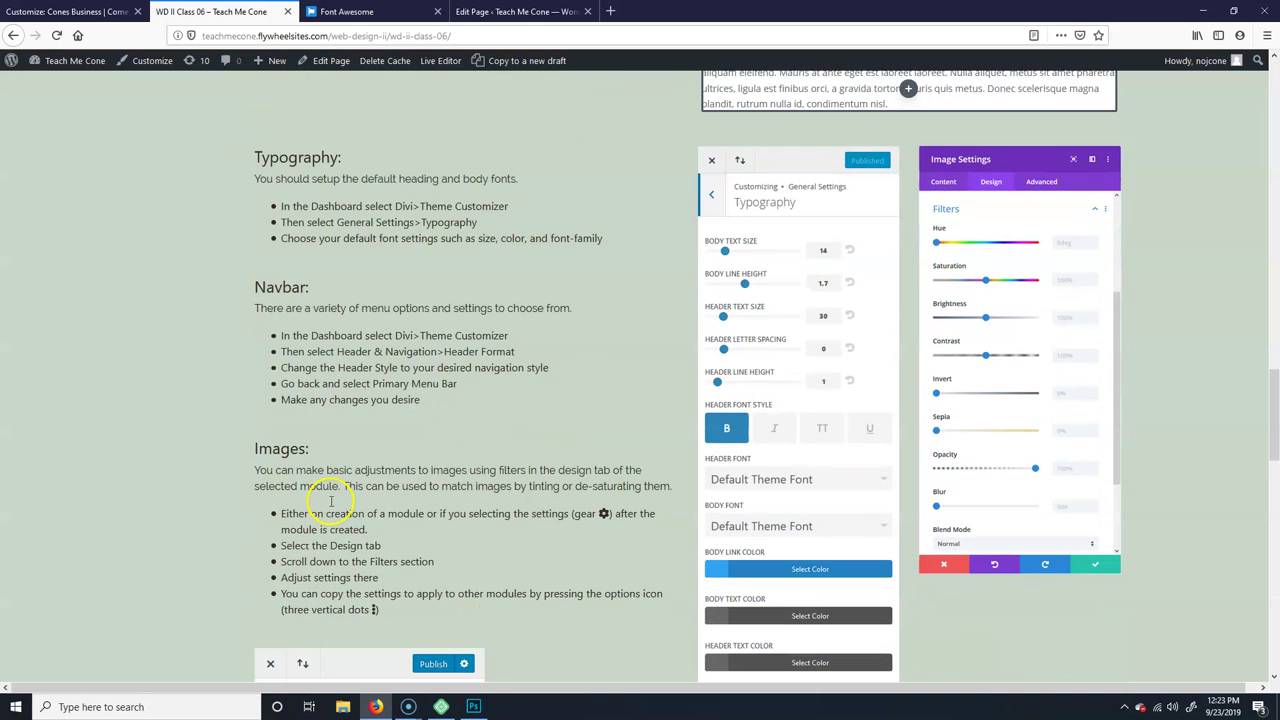
pyautogui.scroll(-8, 358, 393)
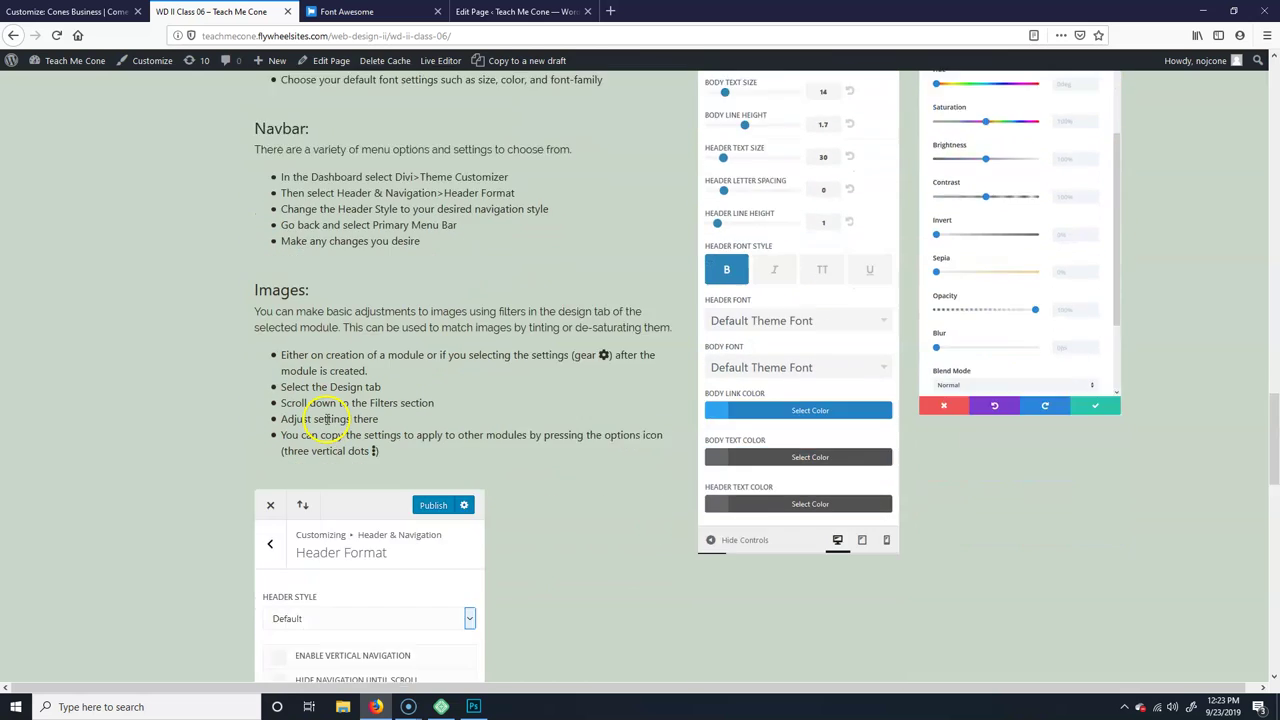
pyautogui.scroll(5, 443, 316)
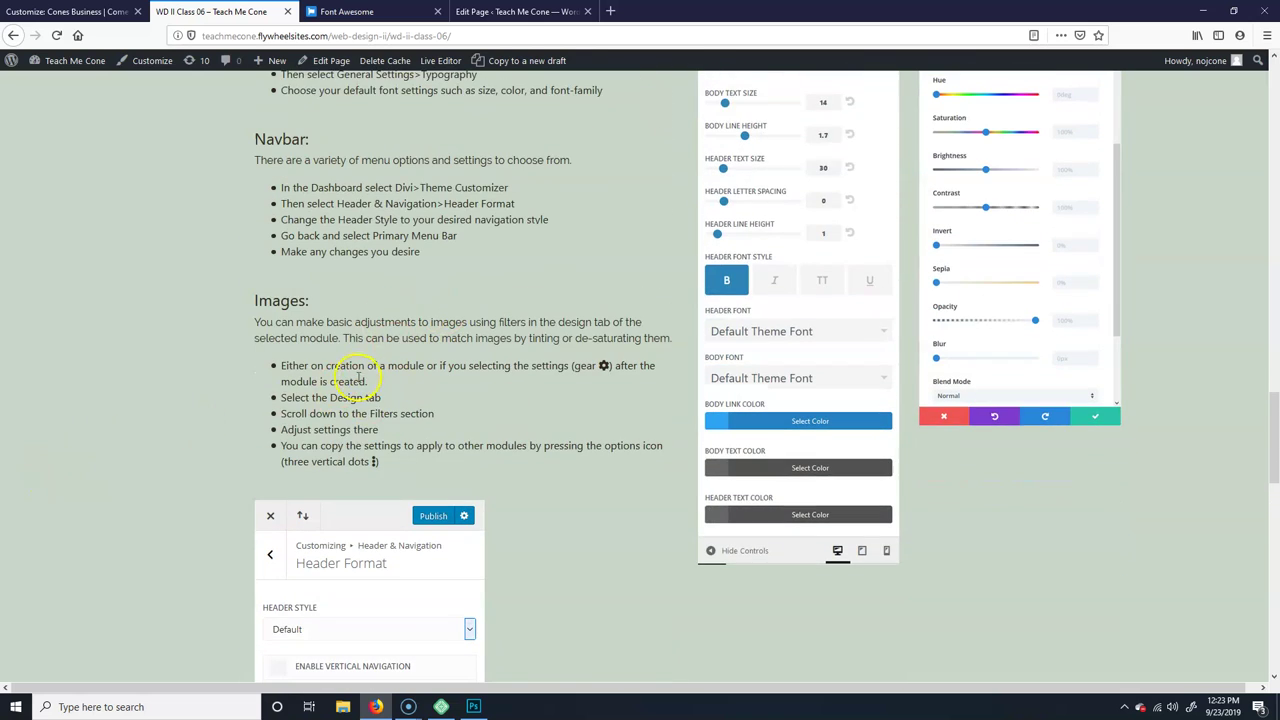
pyautogui.click(67, 11)
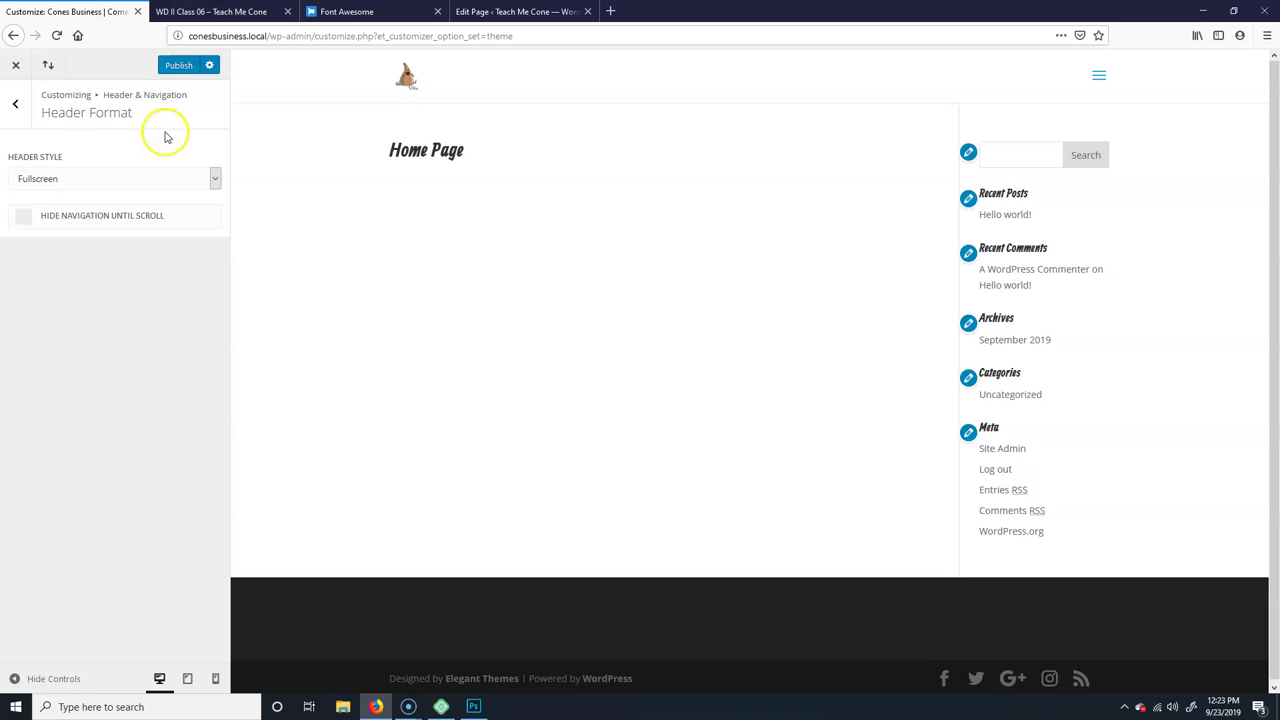
# Step: Close the Customizer, discarding its unsaved changes
pyautogui.click(15, 65)
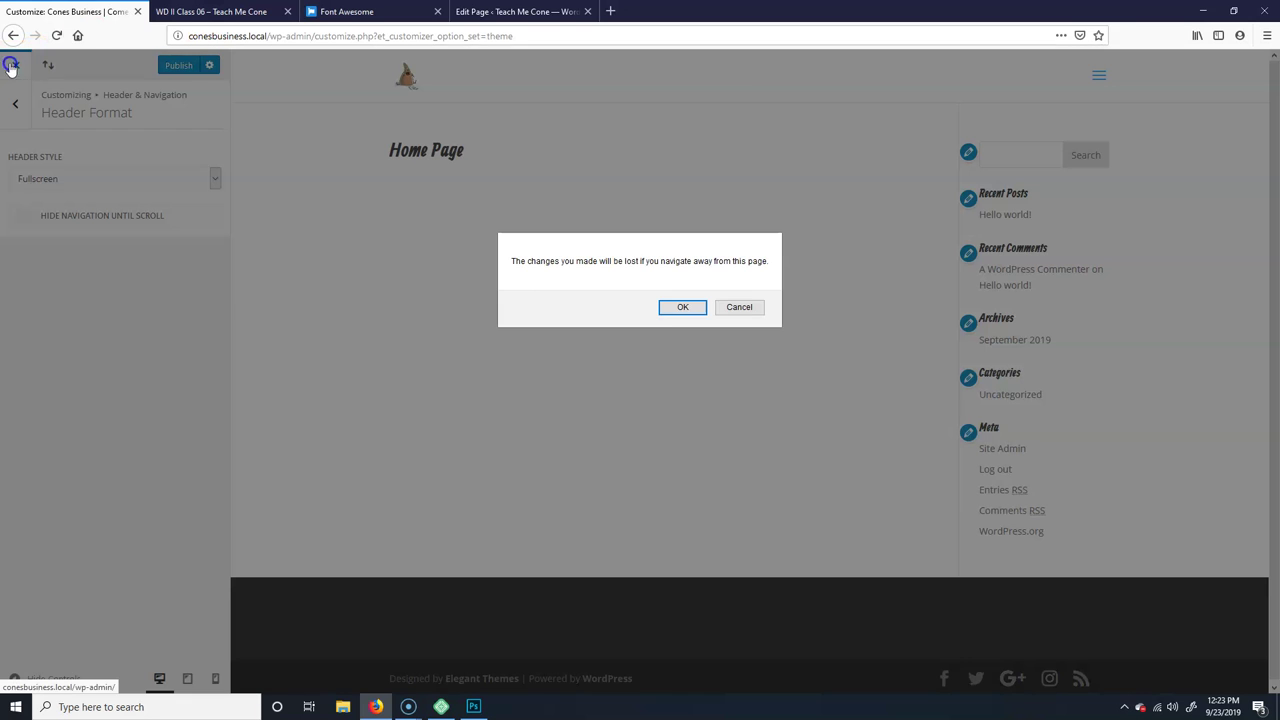
pyautogui.click(686, 308)
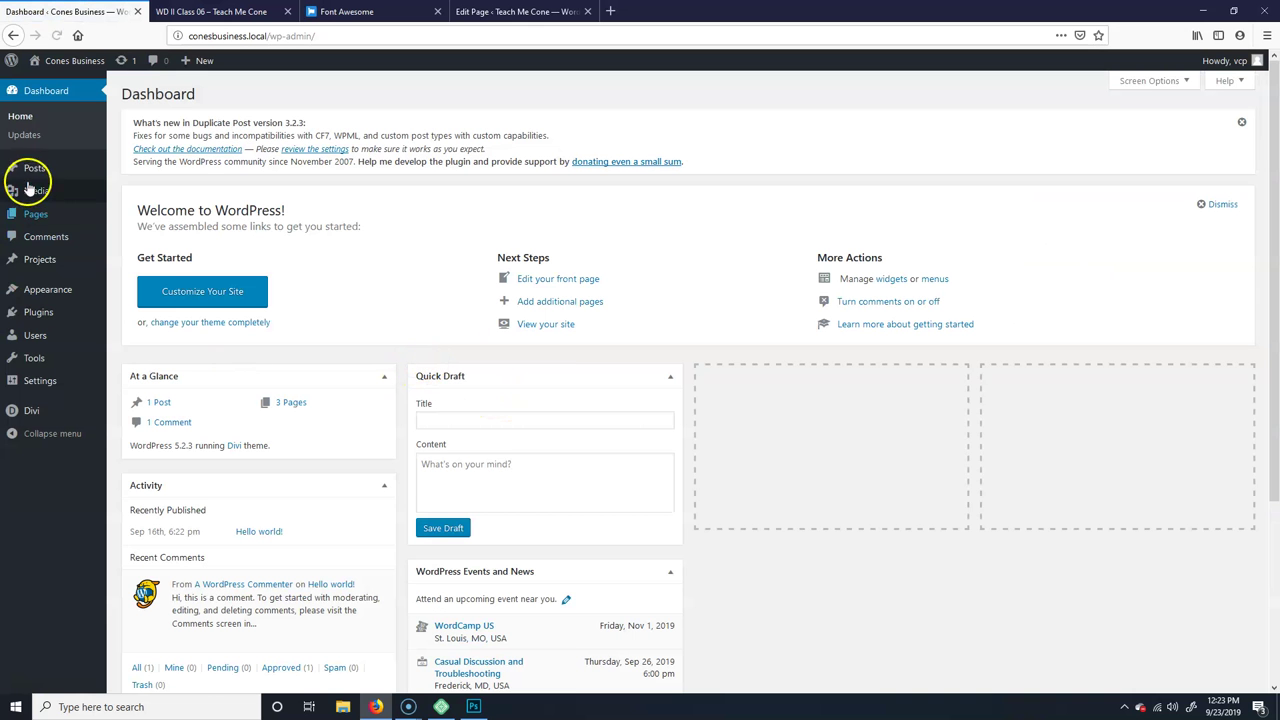
pyautogui.moveTo(38, 222)
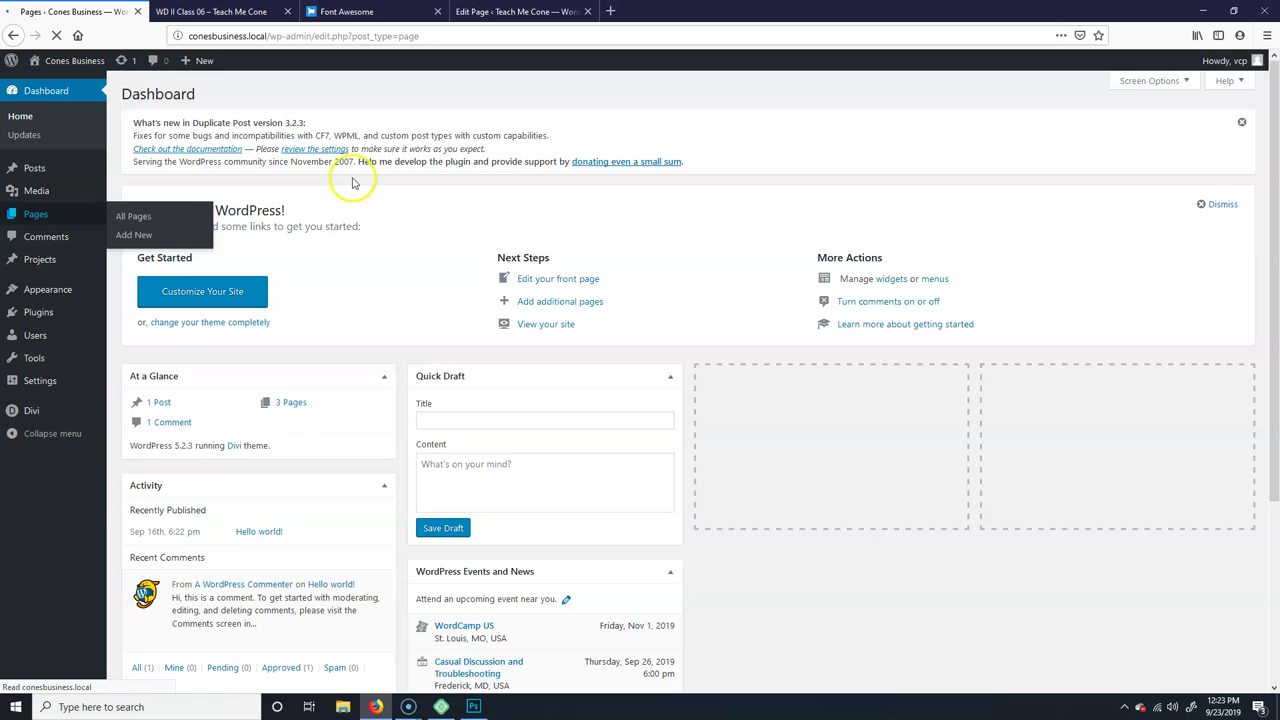
# Step: Open the Cones Business About page in the Divi Visual Builder
pyautogui.click(165, 271)
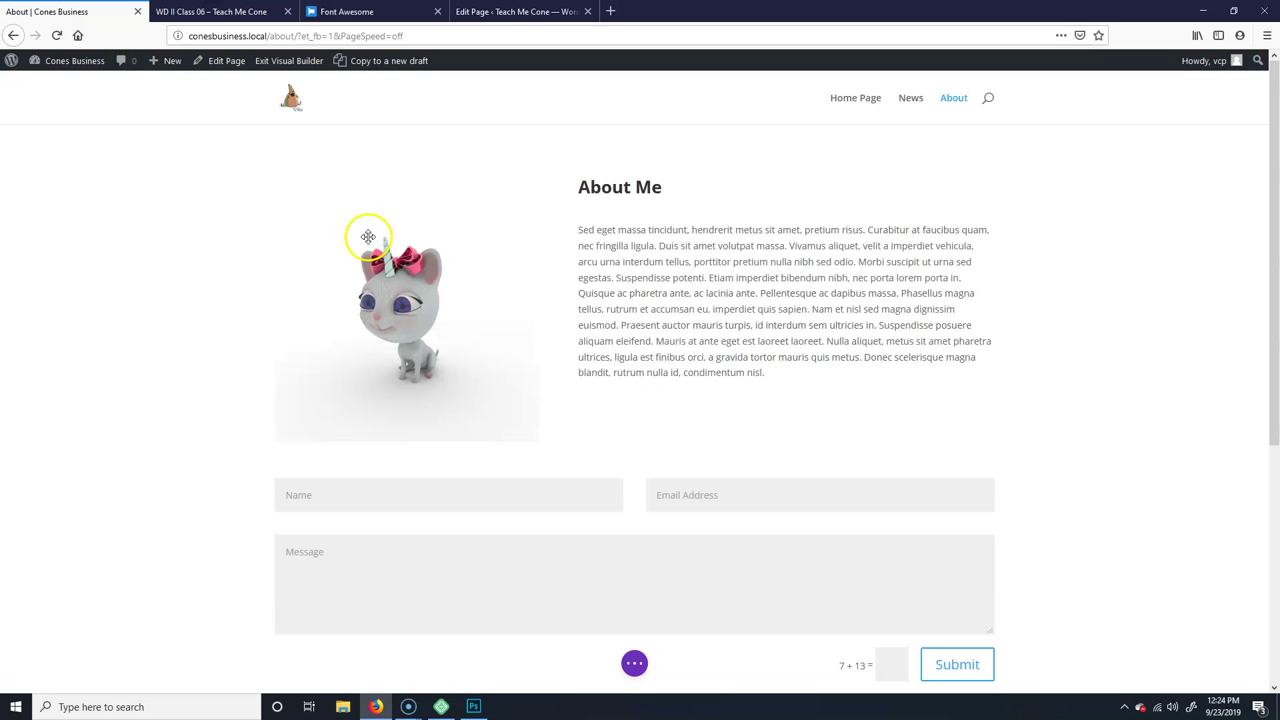
pyautogui.moveTo(489, 277)
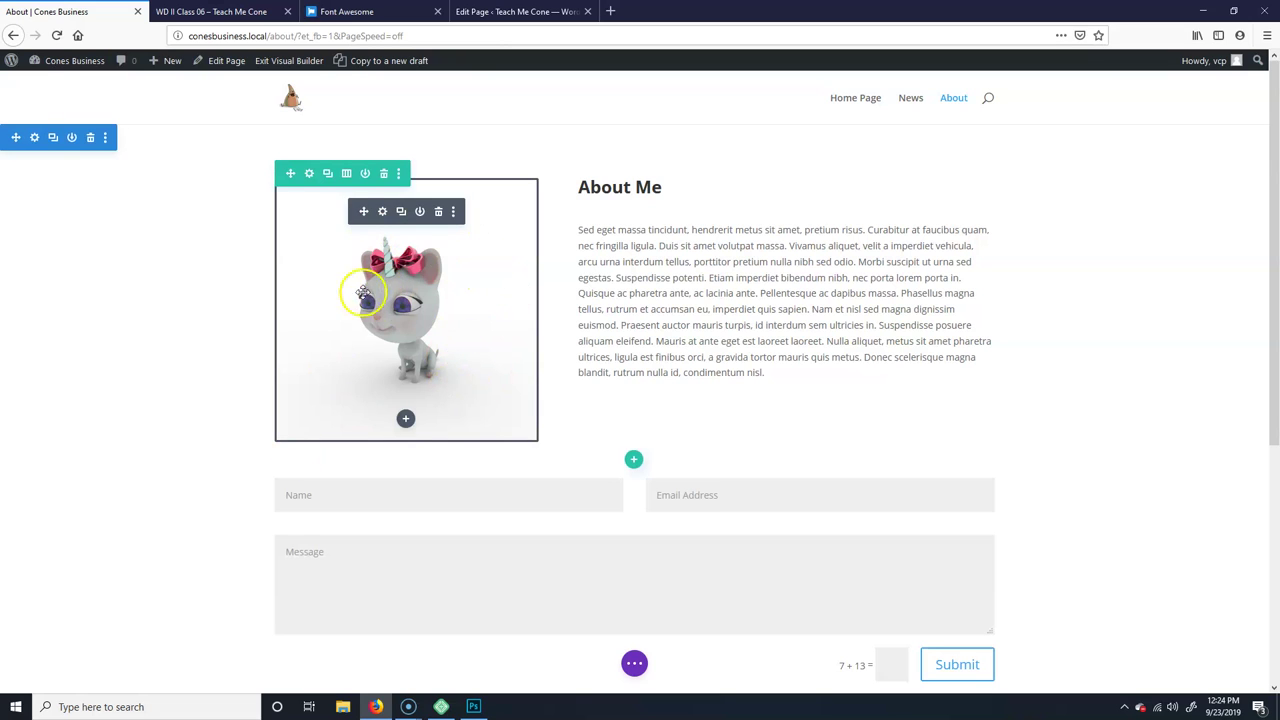
# Step: Open the unicorn image's Design filters and shift its hue to 258deg
pyautogui.click(383, 213)
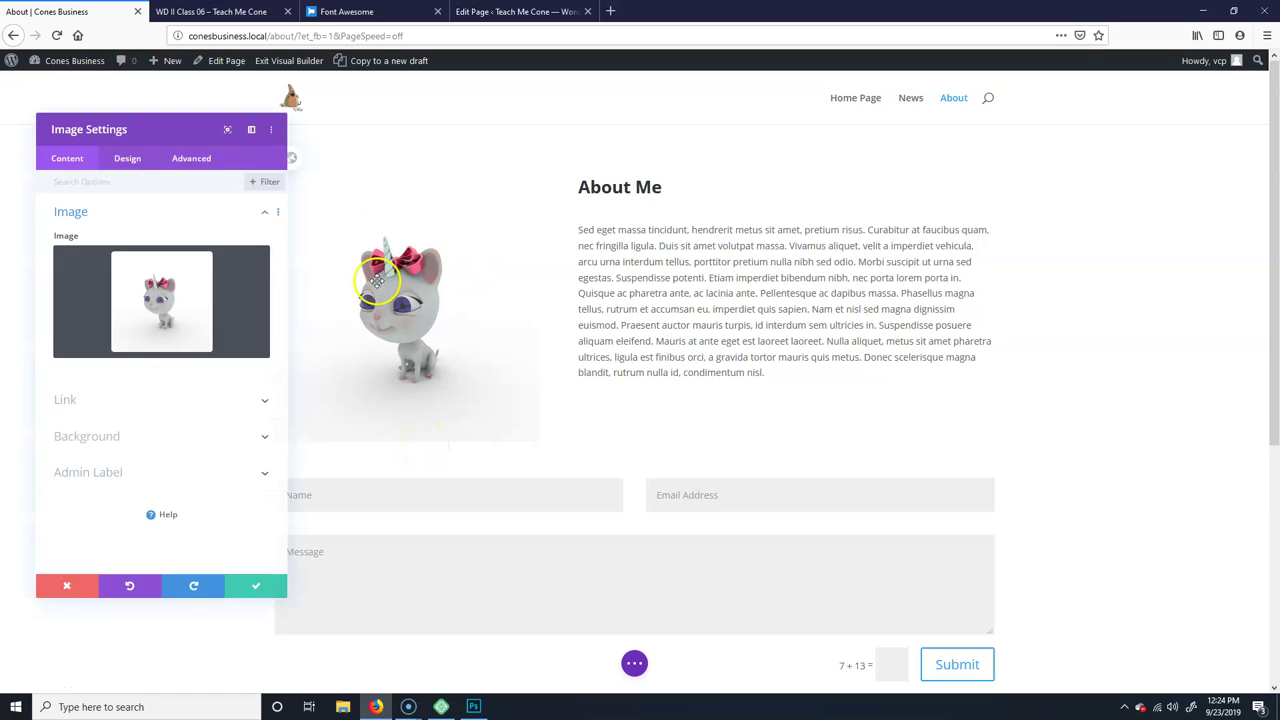
pyautogui.click(125, 135)
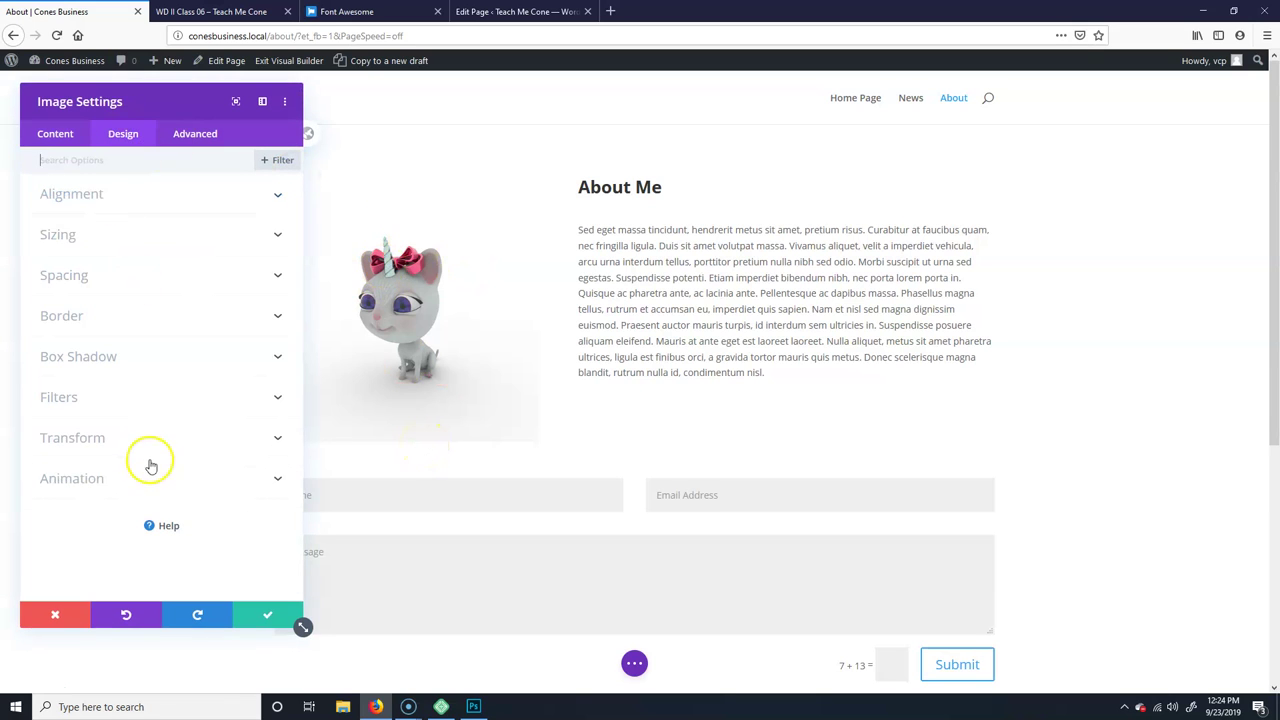
pyautogui.click(257, 400)
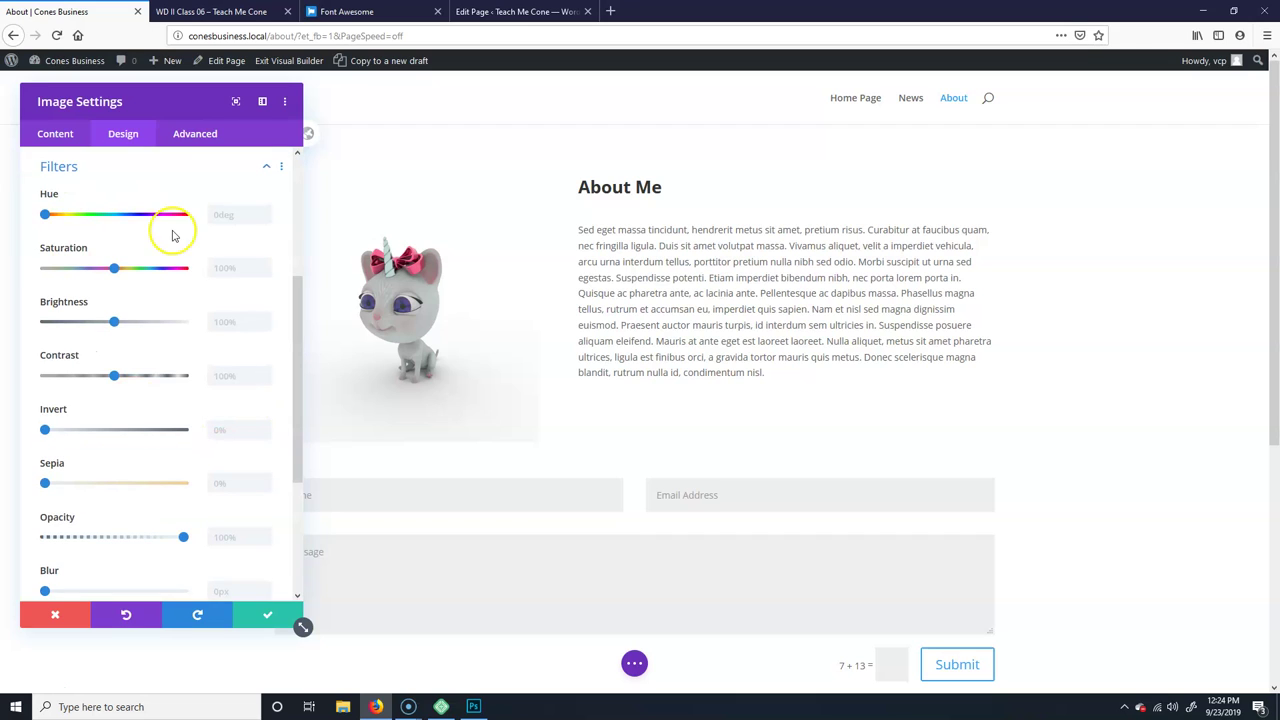
pyautogui.click(134, 213)
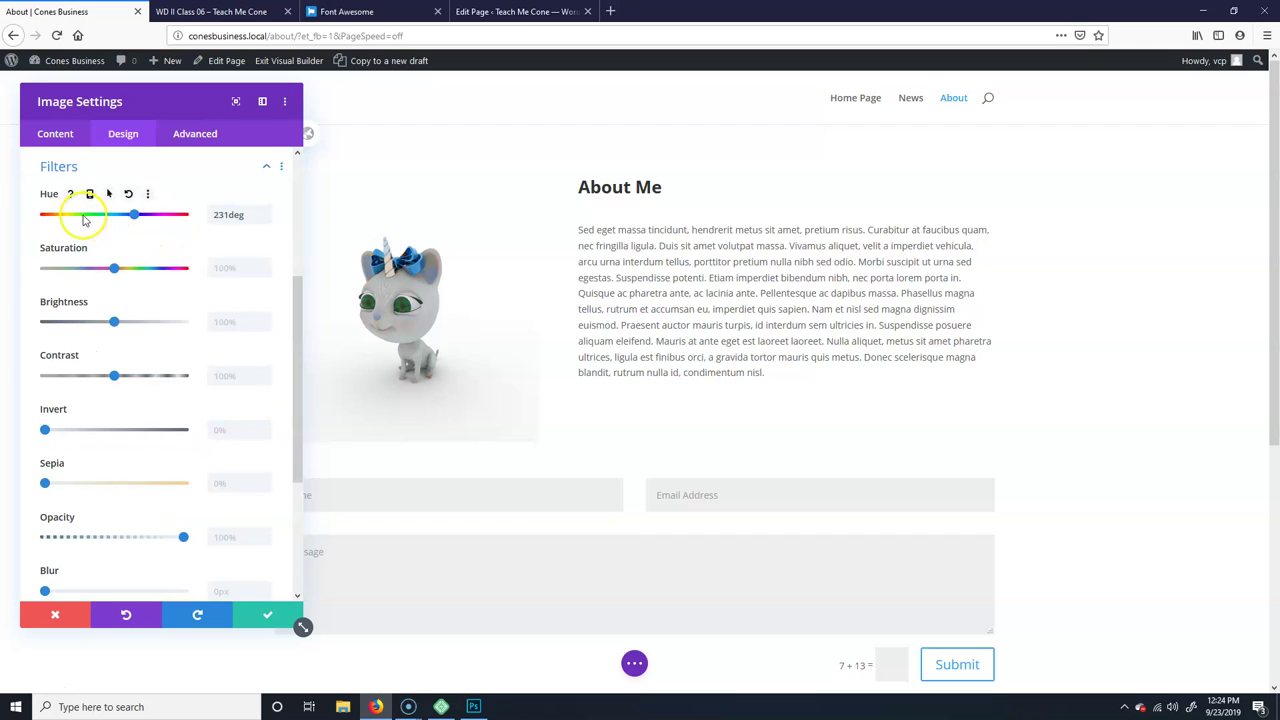
pyautogui.click(121, 270)
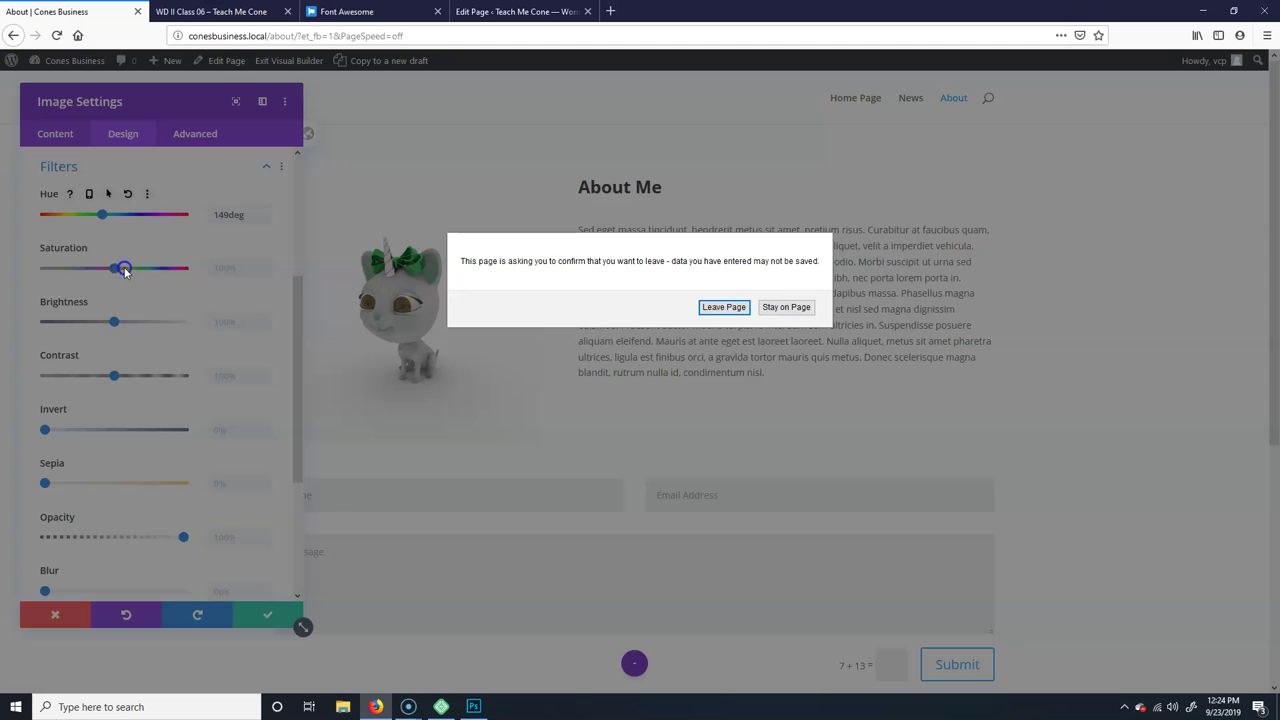
pyautogui.click(786, 307)
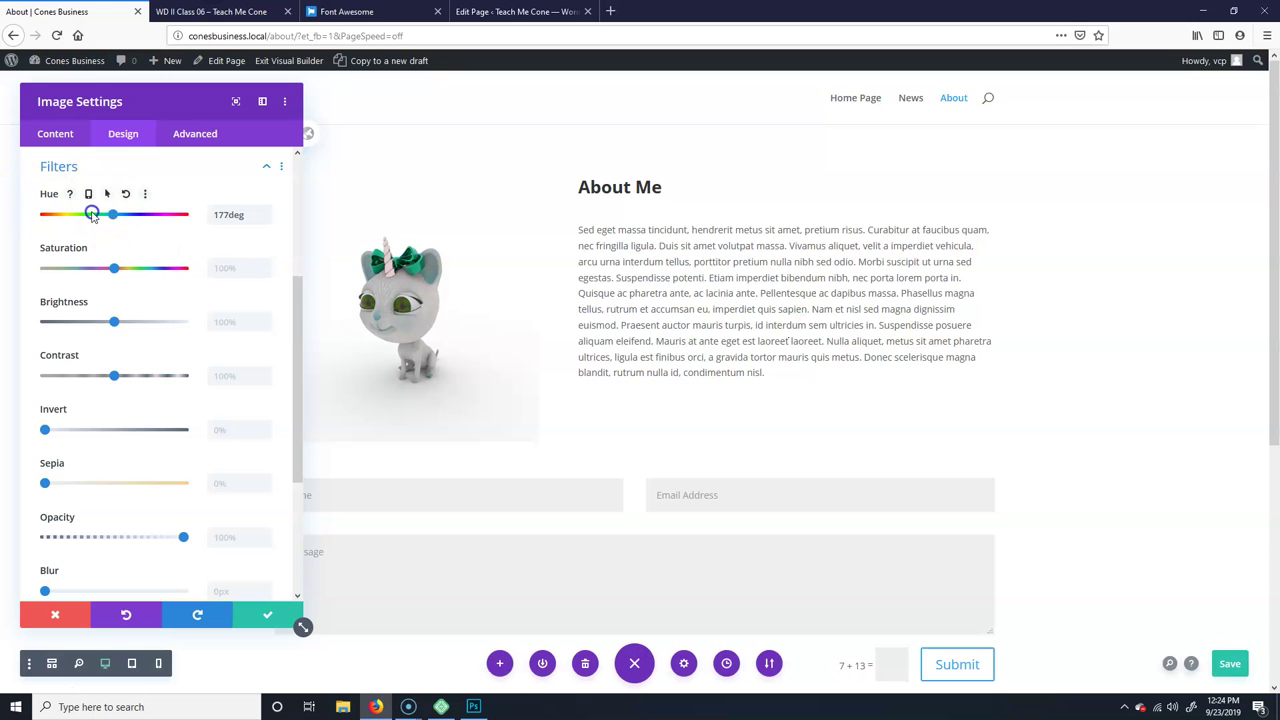
pyautogui.moveTo(136, 216)
pyautogui.mouseDown()
pyautogui.moveTo(423, 257)
pyautogui.moveTo(171, 209)
pyautogui.moveTo(143, 219)
pyautogui.mouseUp()
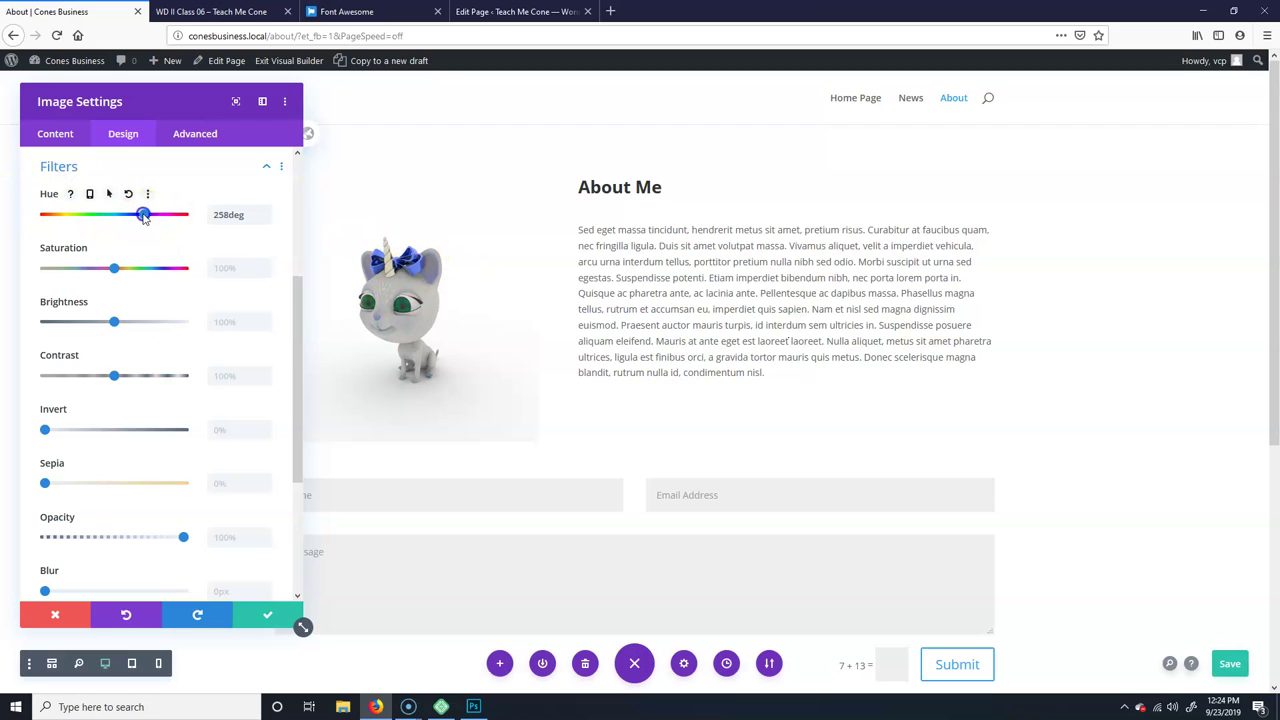
# Step: After trying sepia and invert, set contrast to 112% and saturation to 25%, then select the hue value
pyautogui.moveTo(58, 486); pyautogui.dragTo(117, 488)
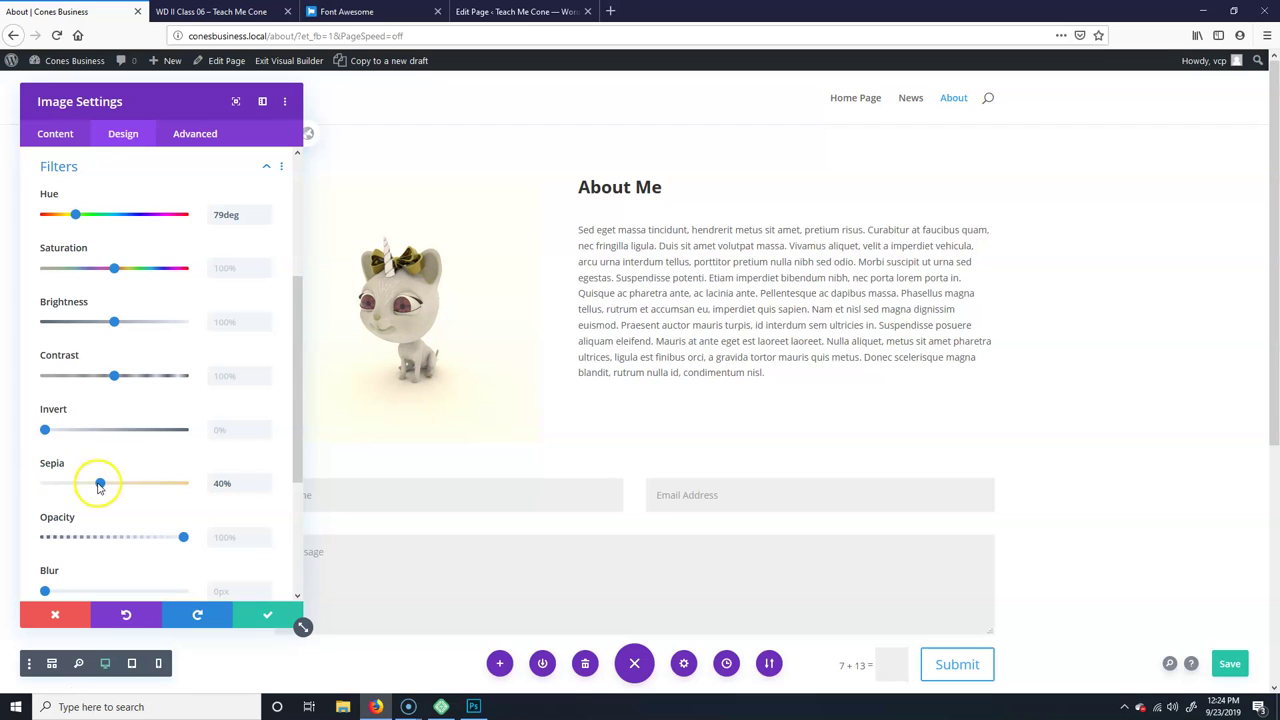
pyautogui.click(47, 484)
pyautogui.moveTo(44, 429)
pyautogui.mouseDown()
pyautogui.moveTo(171, 429)
pyautogui.moveTo(47, 430)
pyautogui.mouseUp()
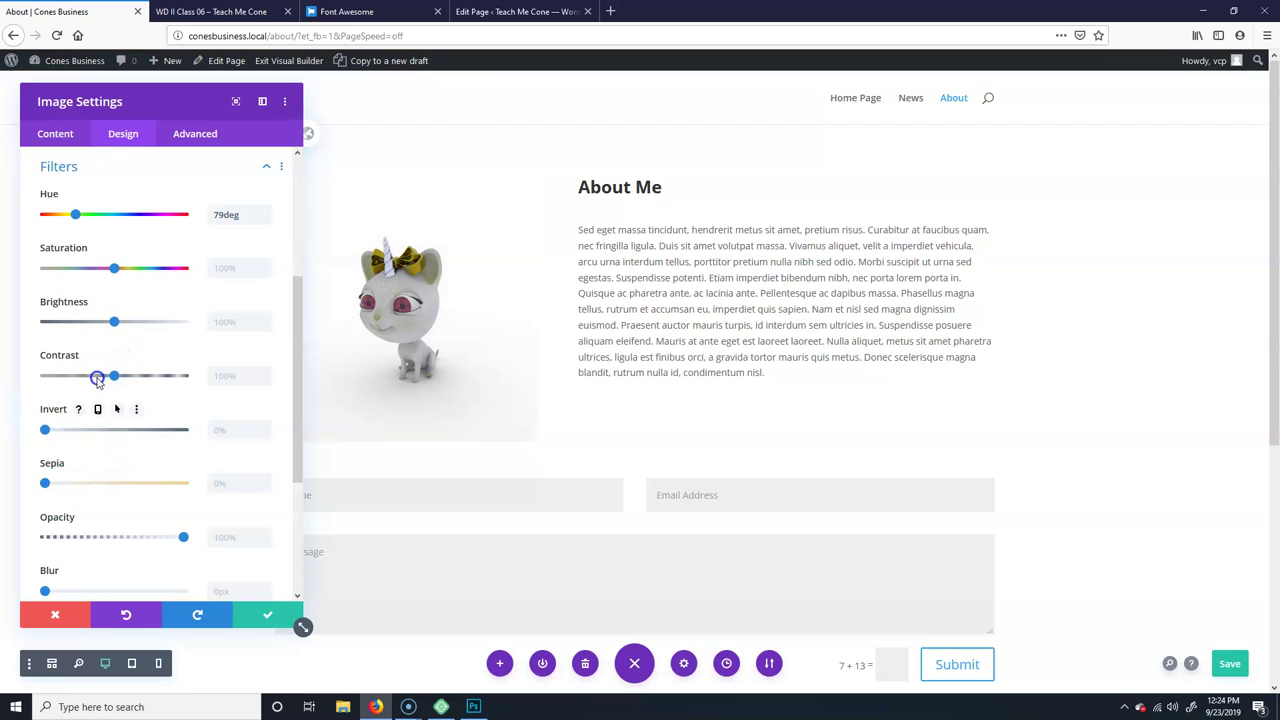
pyautogui.moveTo(97, 378)
pyautogui.mouseDown()
pyautogui.moveTo(80, 378)
pyautogui.moveTo(170, 378)
pyautogui.moveTo(122, 378)
pyautogui.mouseUp()
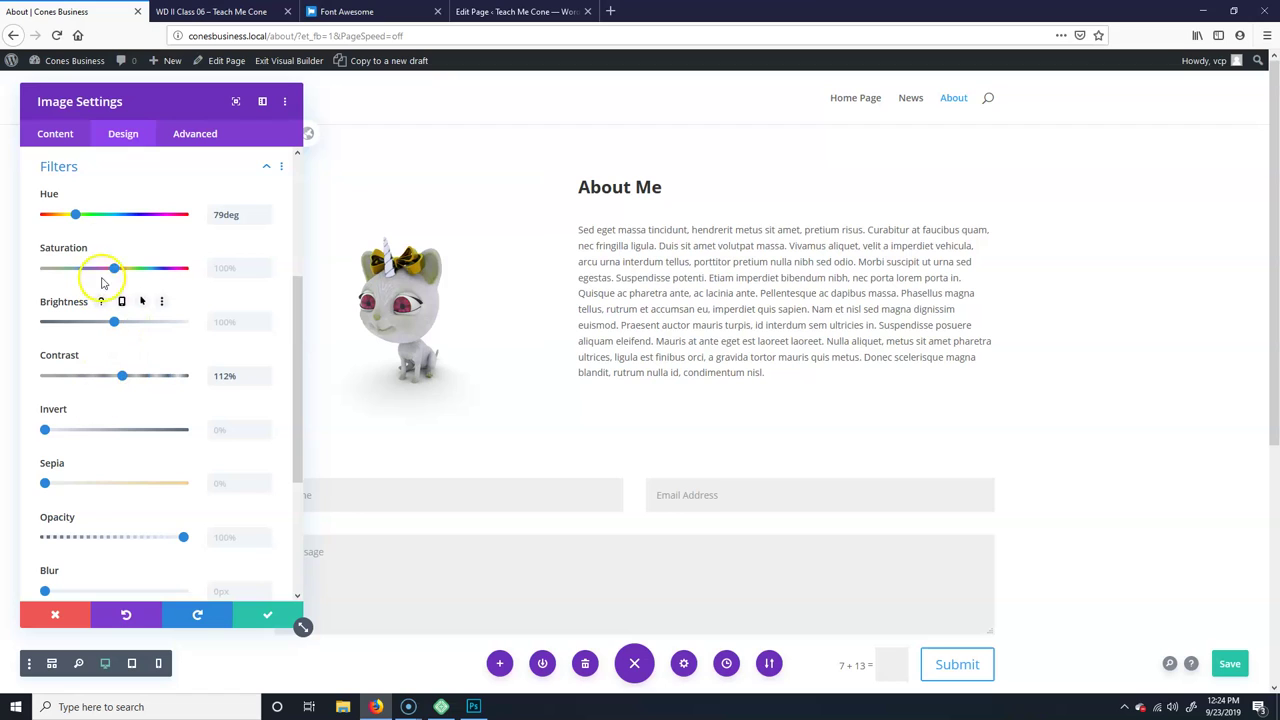
pyautogui.moveTo(101, 281); pyautogui.dragTo(92, 270)
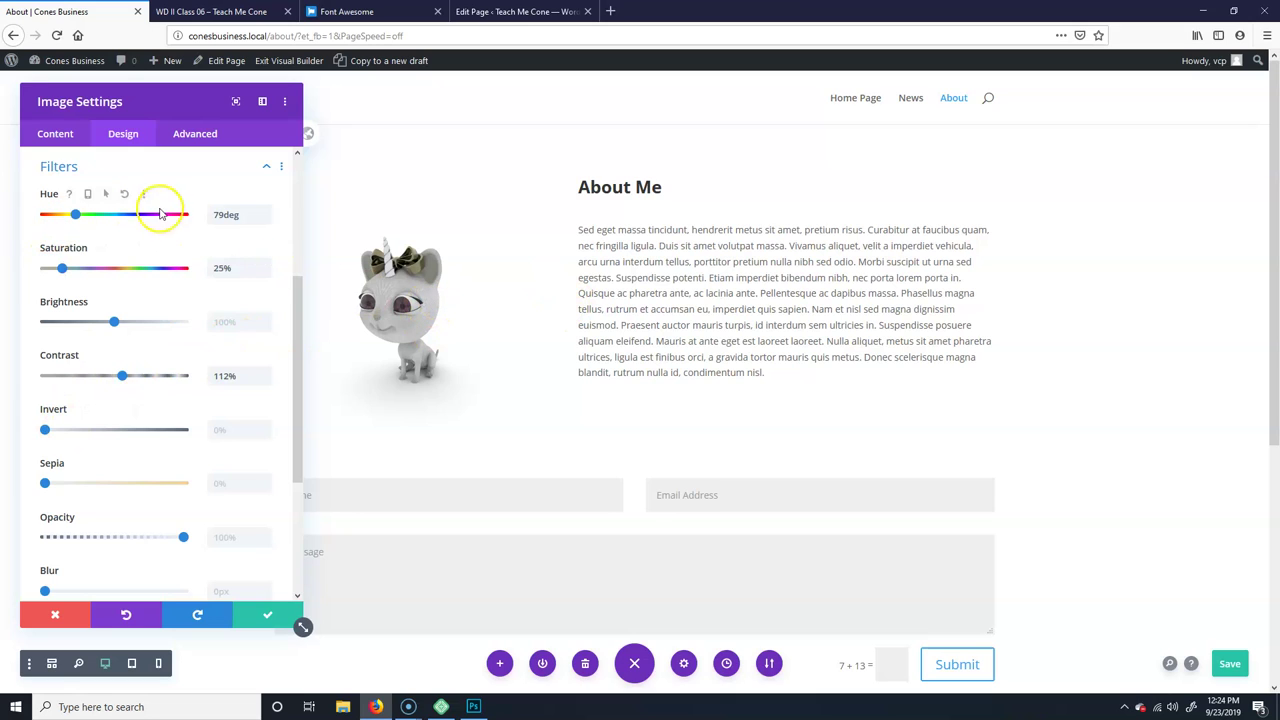
pyautogui.doubleClick(242, 221)
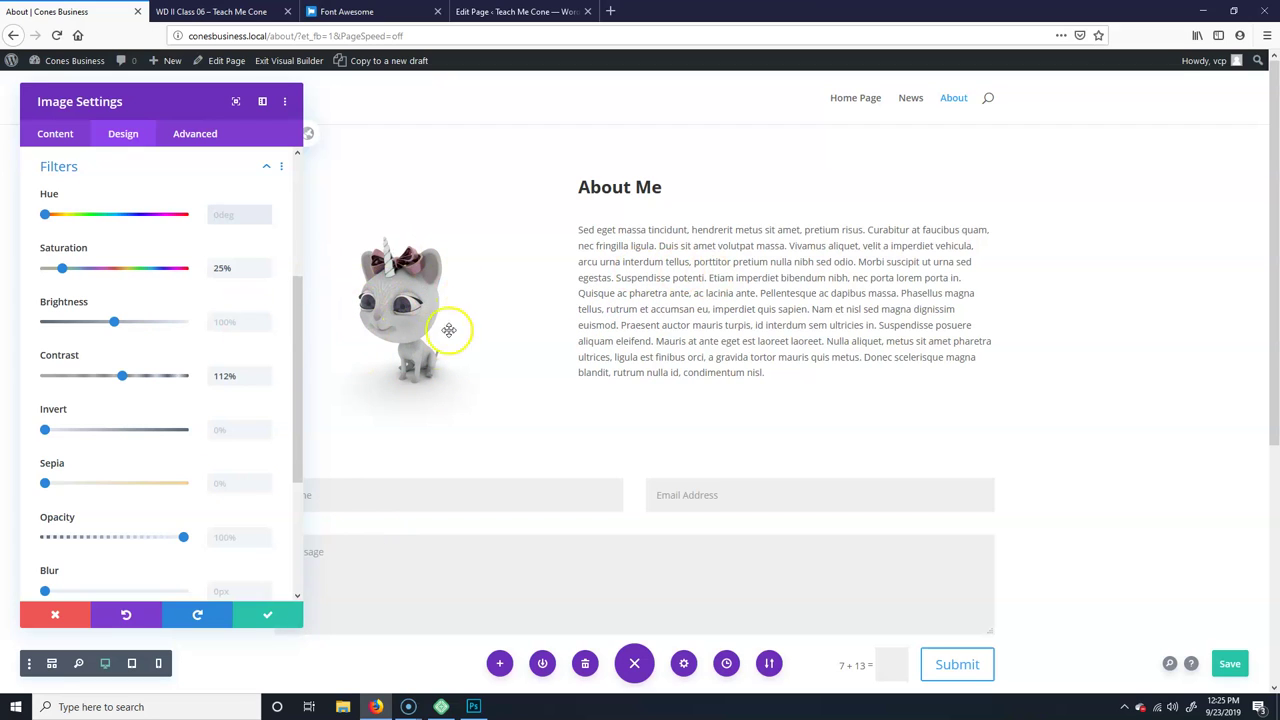
# Step: Scroll the WD II Class 06 page to Assignment 06's grading criteria and Resources heading
pyautogui.click(245, 12)
pyautogui.scroll(-1, 557, 514)
pyautogui.scroll(2, 571, 528)
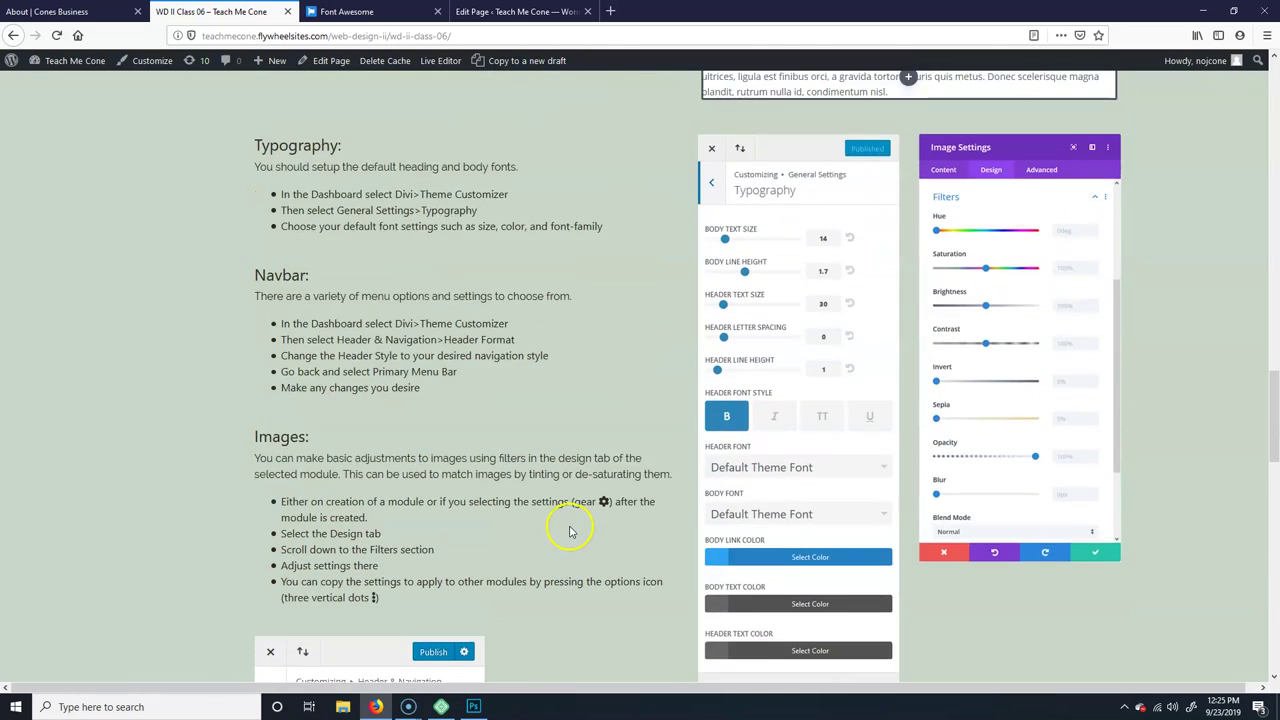
pyautogui.scroll(-4, 569, 533)
pyautogui.scroll(-4, 571, 533)
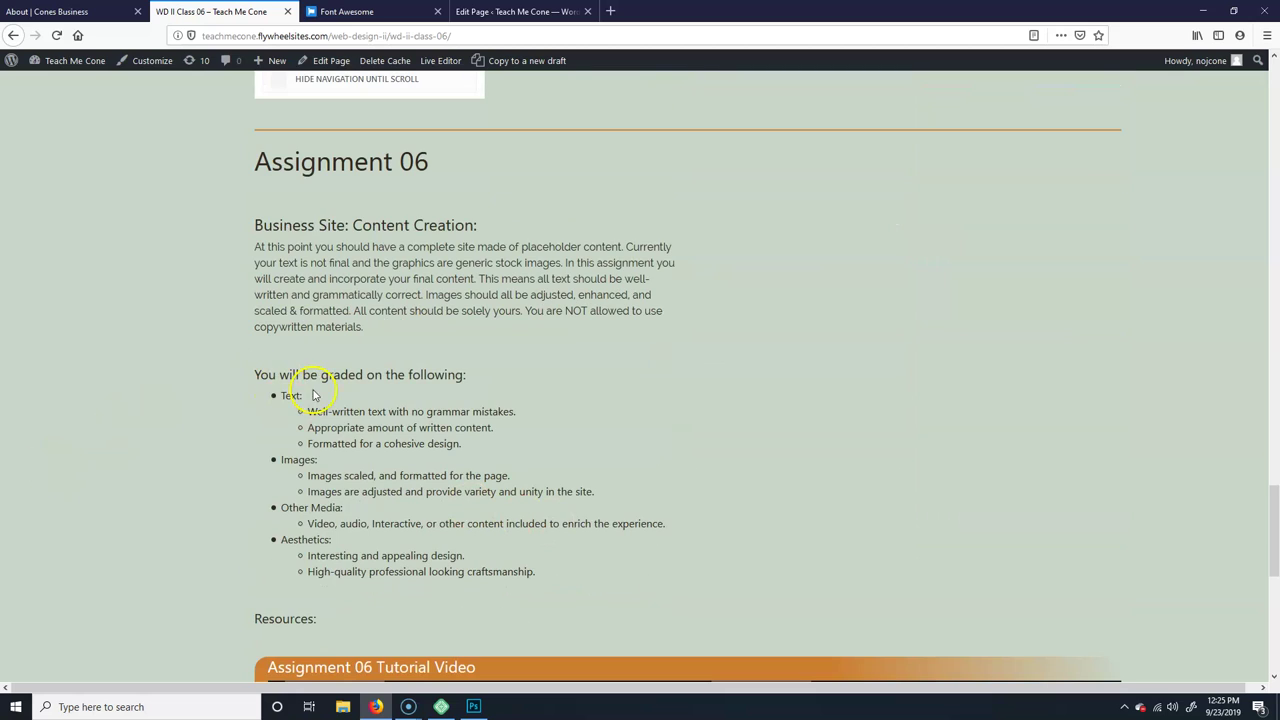
pyautogui.moveTo(278, 396); pyautogui.dragTo(517, 583)
pyautogui.click(729, 491)
pyautogui.scroll(-2, 722, 497)
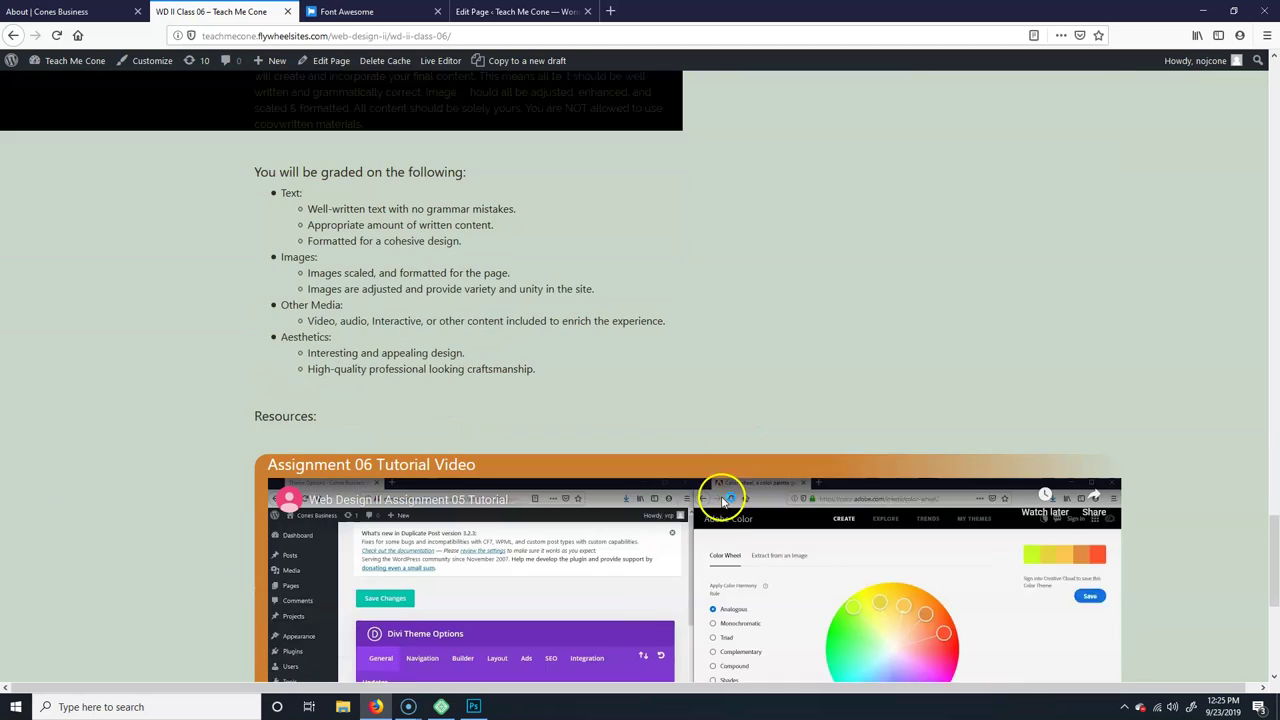
pyautogui.scroll(-3, 114, 471)
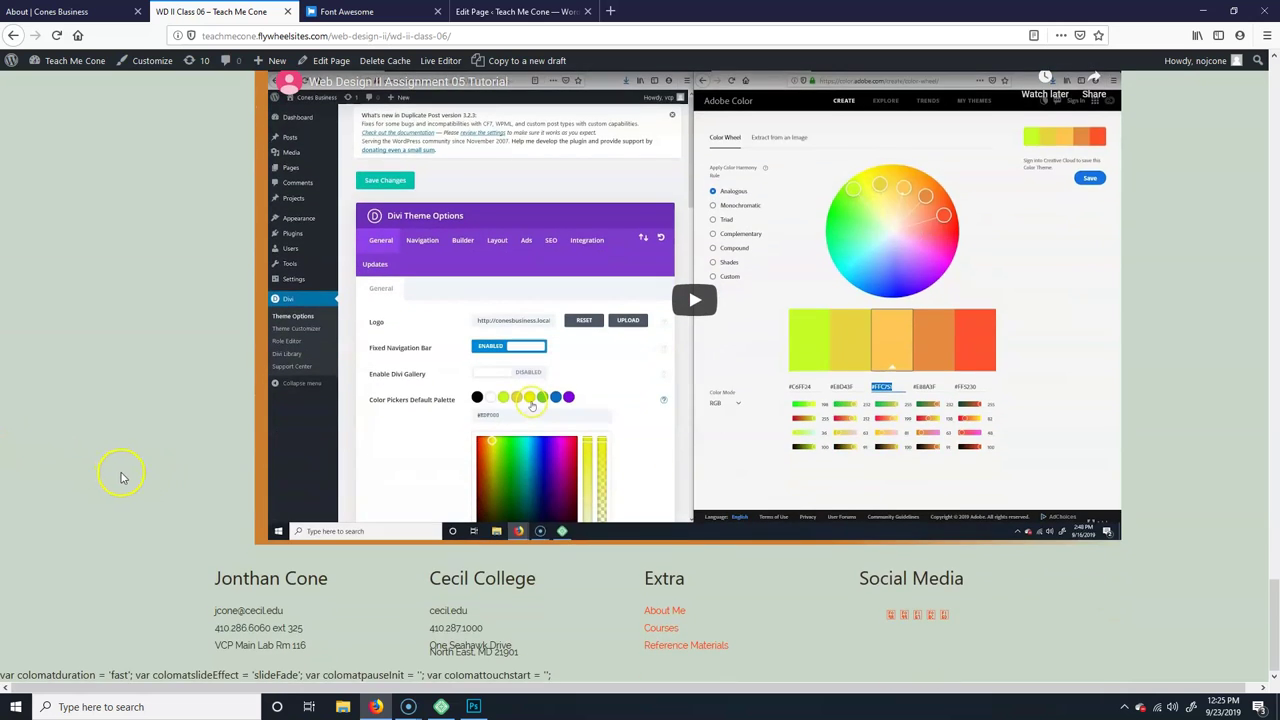
pyautogui.scroll(5, 130, 487)
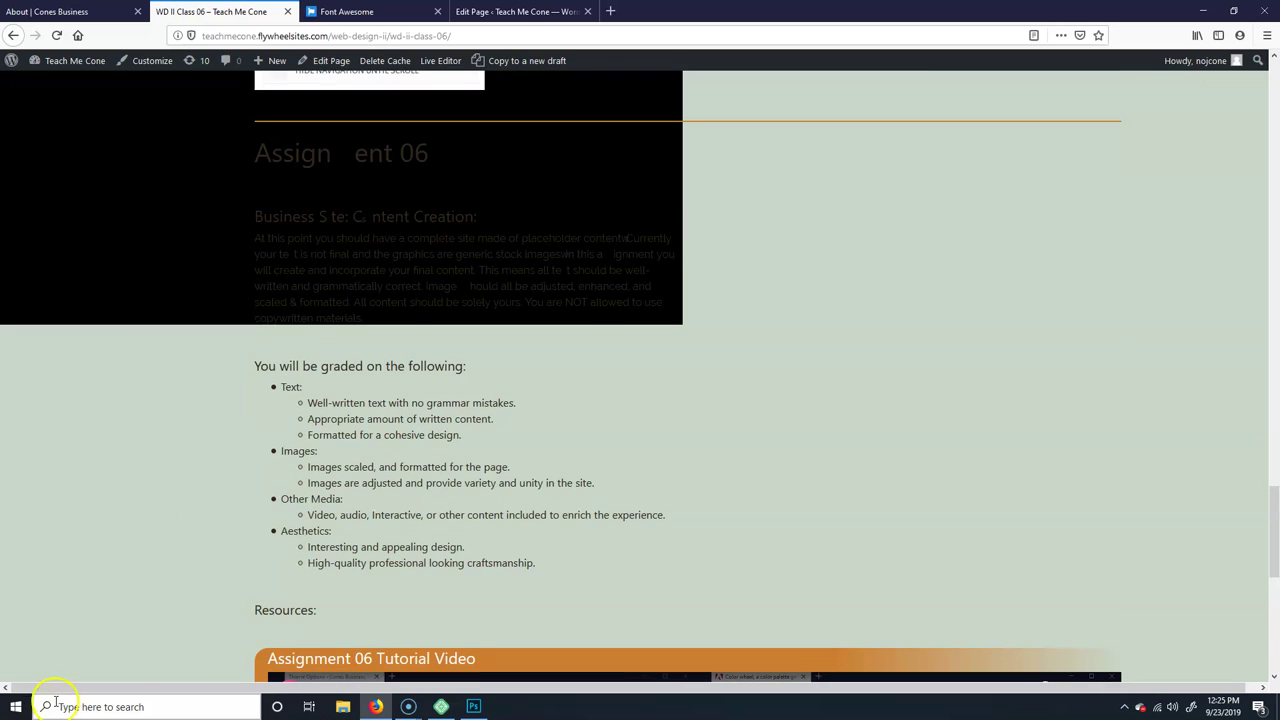